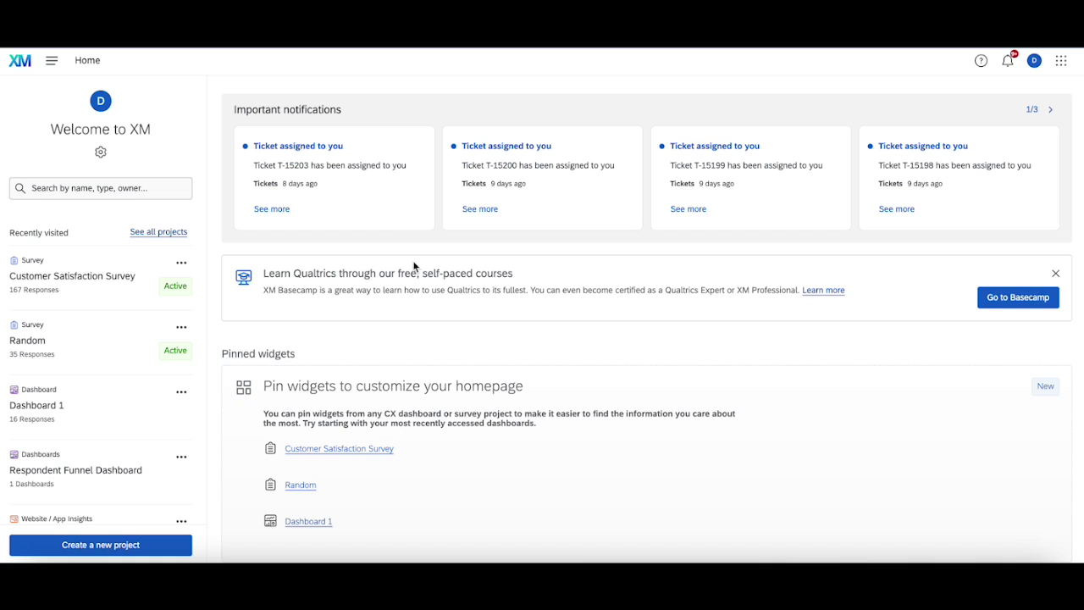
# In the Customer Satisfaction Survey flow, add a branch conditioned on Q1 being Extremely likely
pyautogui.click(77, 278)
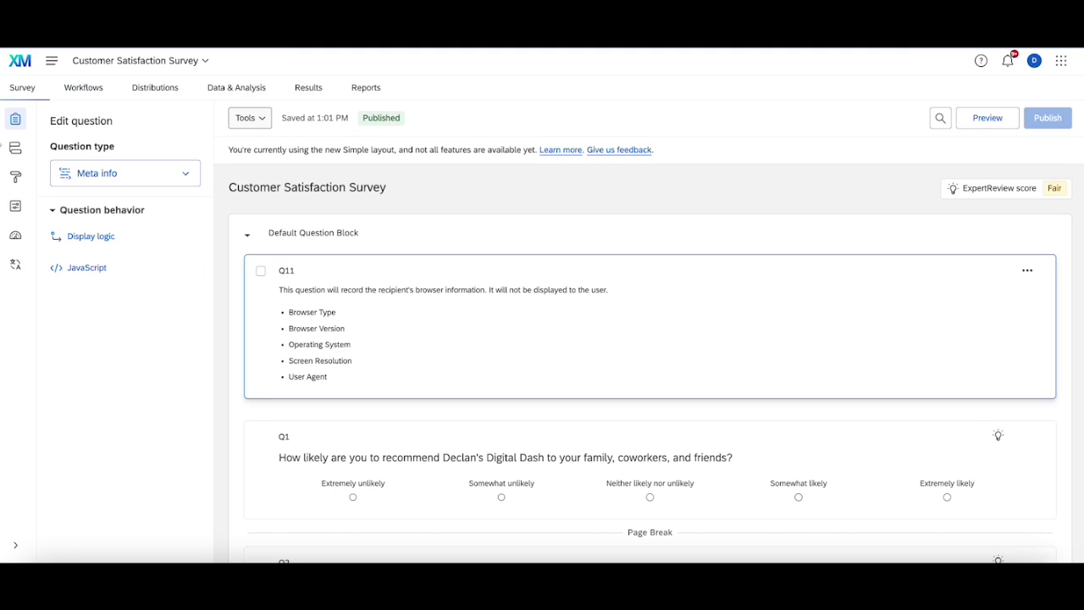
pyautogui.click(12, 149)
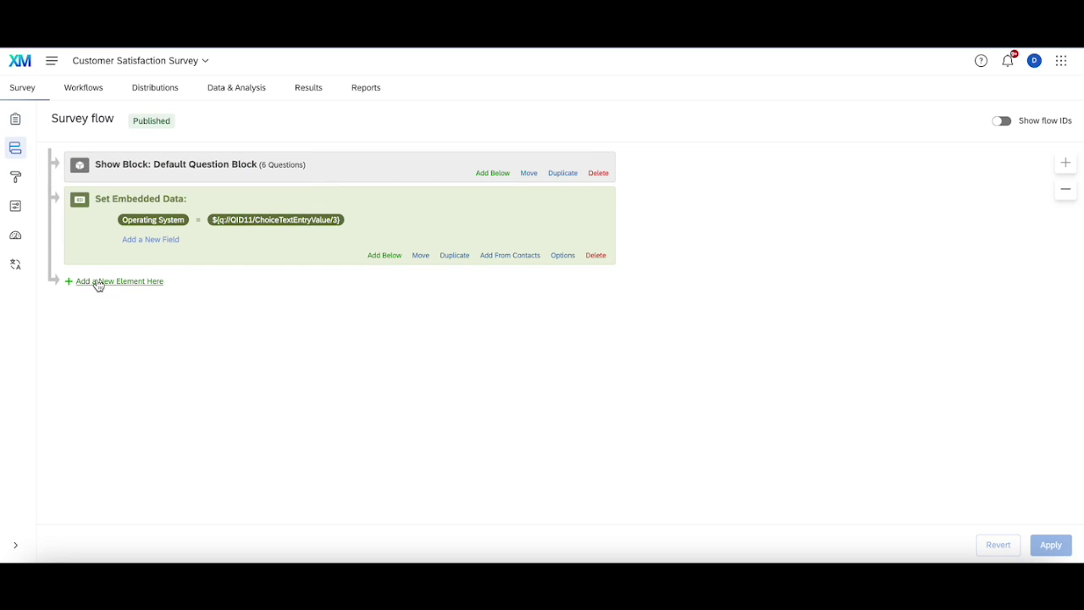
pyautogui.click(102, 282)
pyautogui.click(162, 305)
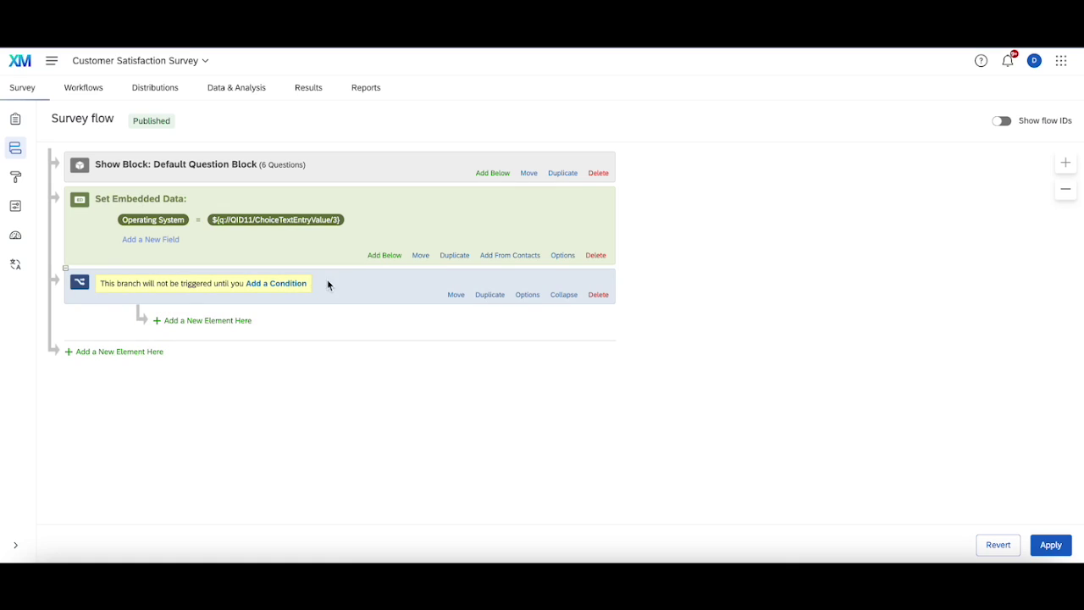
pyautogui.click(288, 283)
pyautogui.click(149, 304)
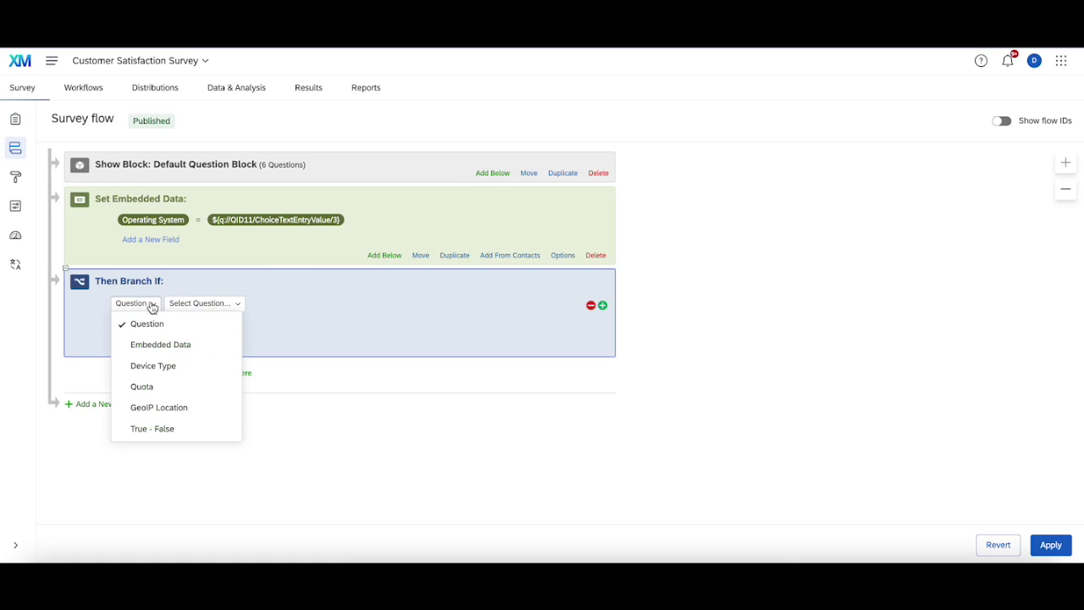
pyautogui.click(222, 304)
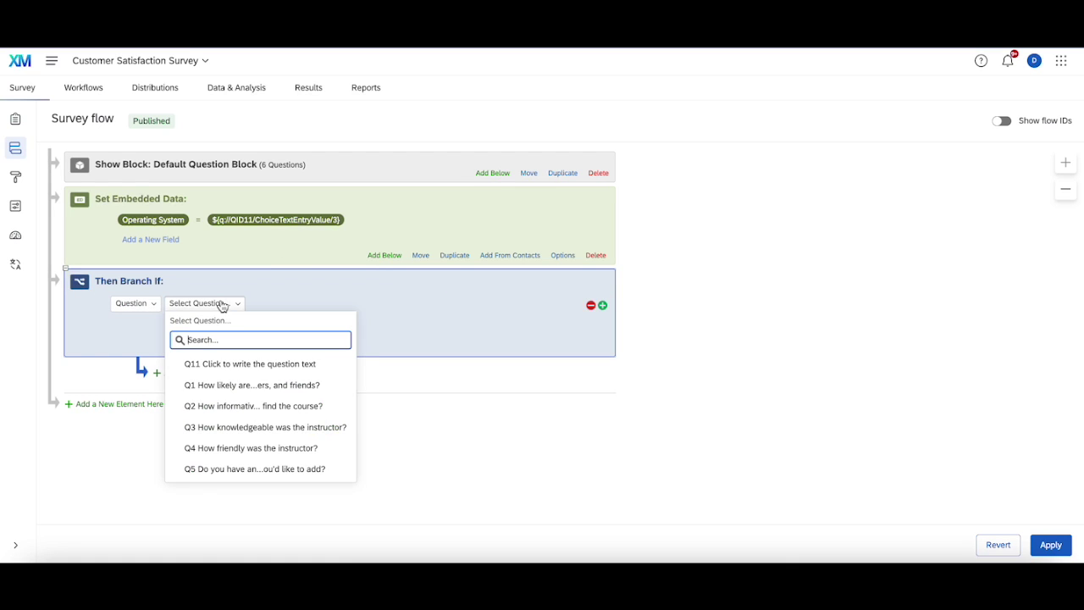
pyautogui.click(247, 384)
pyautogui.click(380, 304)
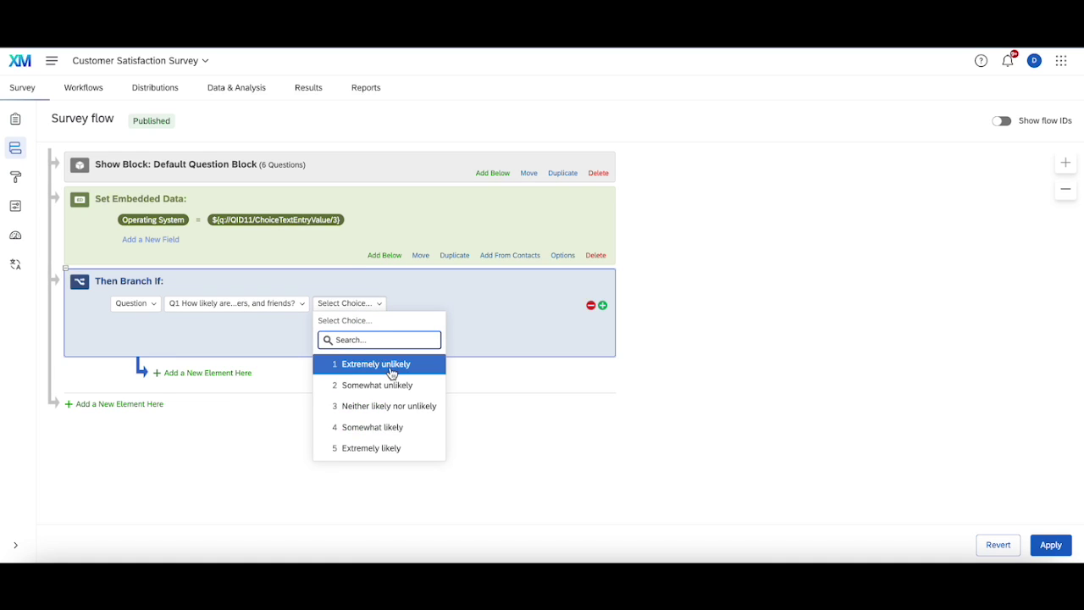
pyautogui.click(394, 449)
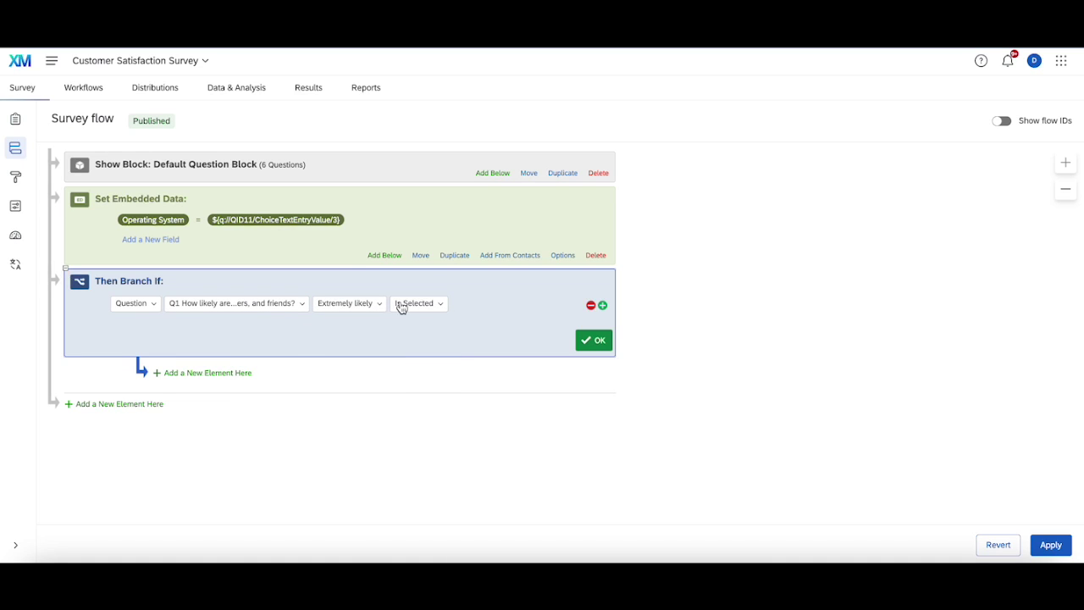
# Add a second condition joined with Or for Q1 Somewhat likely and confirm the branch
pyautogui.click(603, 305)
pyautogui.click(123, 337)
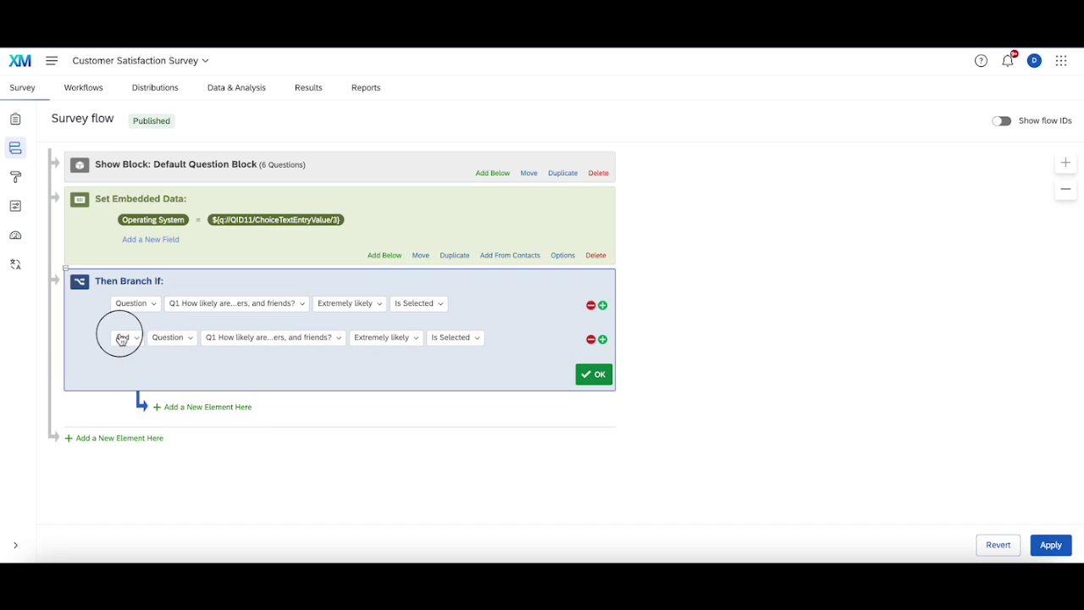
pyautogui.click(137, 378)
pyautogui.click(227, 337)
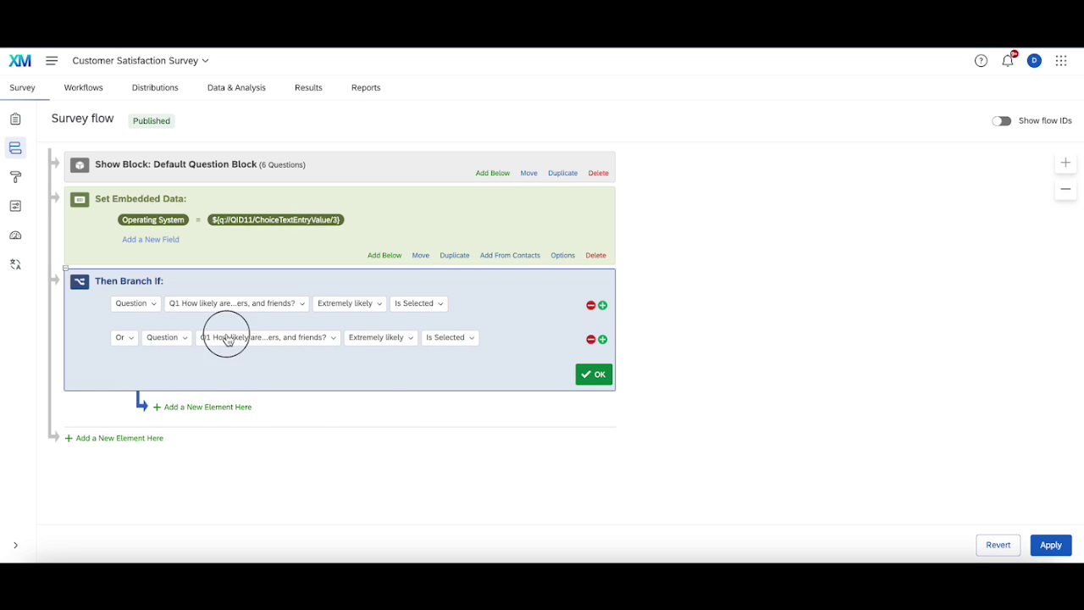
pyautogui.click(377, 337)
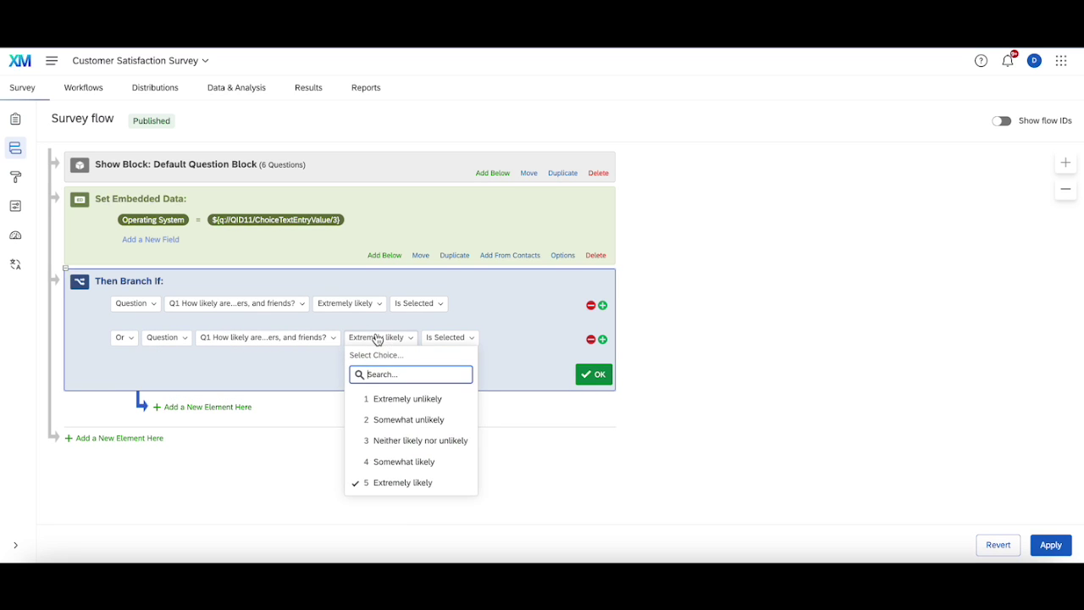
pyautogui.click(406, 461)
pyautogui.click(594, 375)
# Inside the branch, set embedded data field Group to Promoter
pyautogui.click(208, 365)
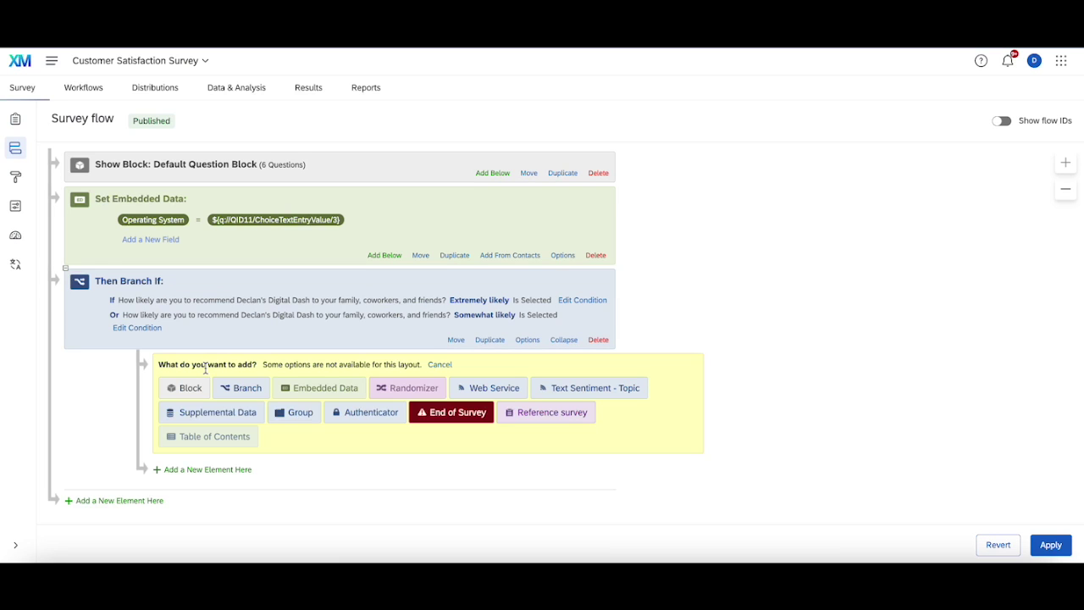
pyautogui.click(325, 388)
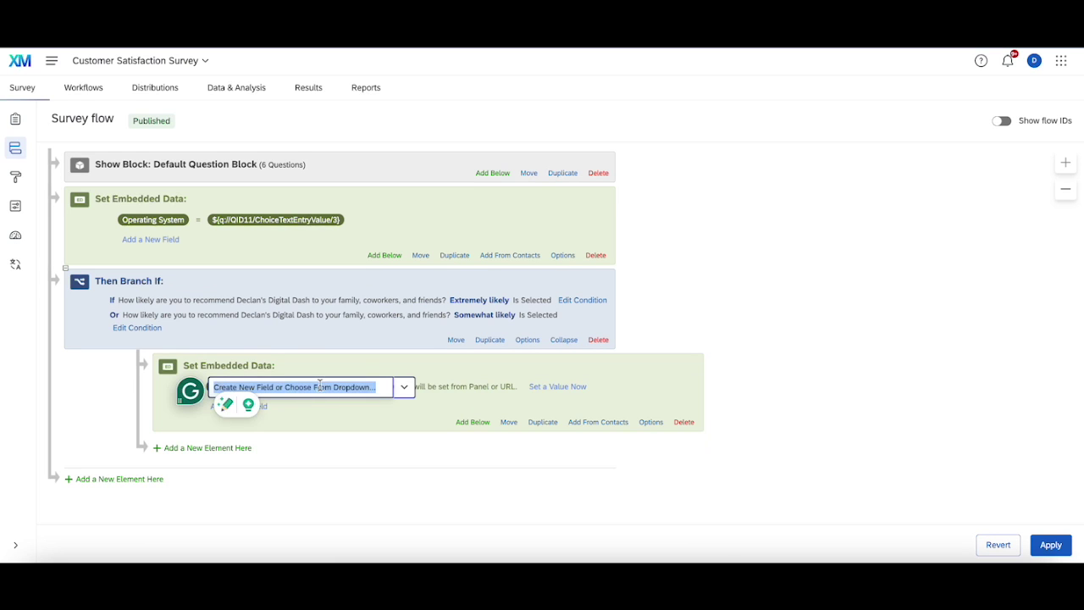
pyautogui.write('Group')
pyautogui.press('Return')
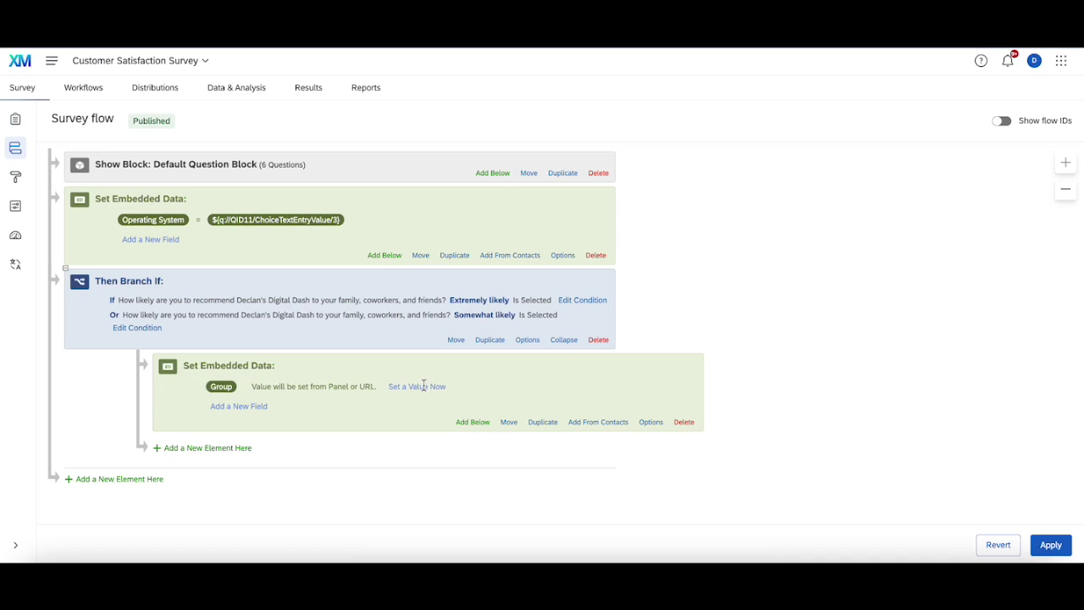
pyautogui.click(419, 388)
pyautogui.write('Promot')
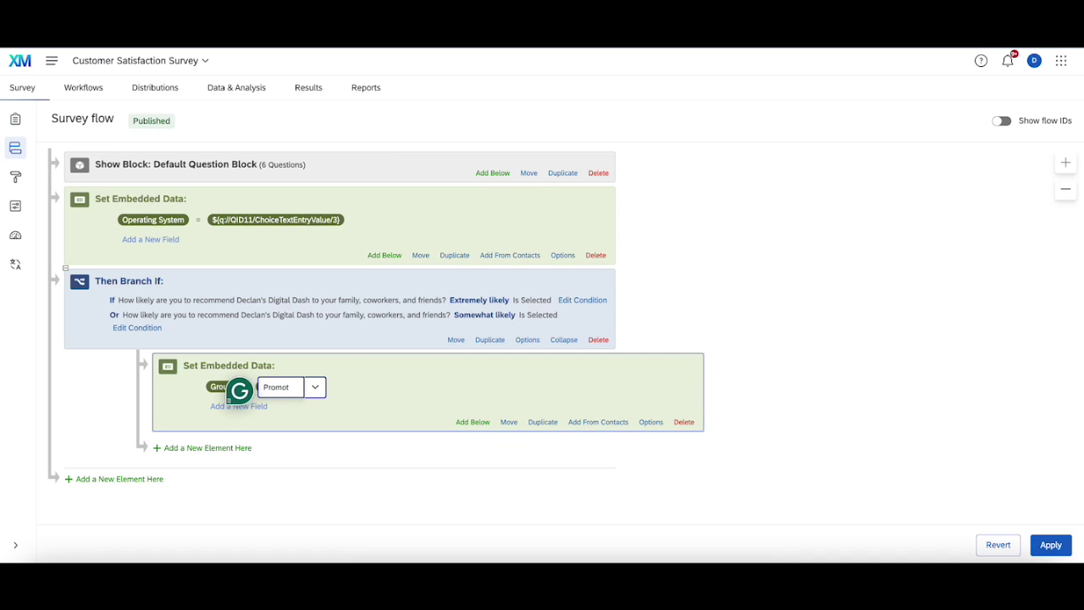
pyautogui.write('er')
pyautogui.press('Return')
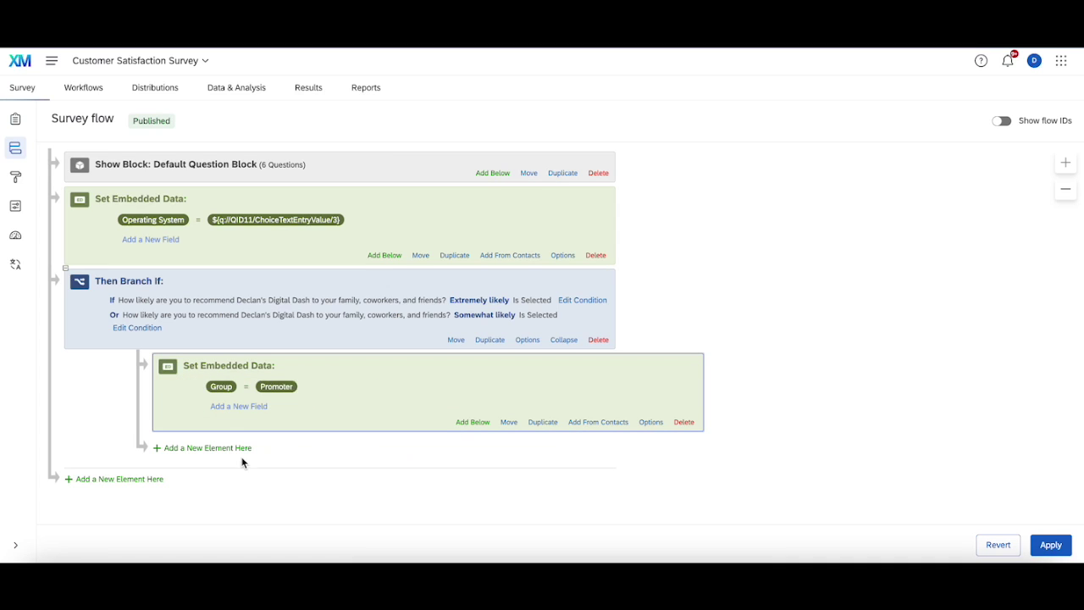
# Duplicate the Promoter branch and change the copy's Group value to Detractor
pyautogui.click(490, 340)
pyautogui.scroll(-5, 393, 474)
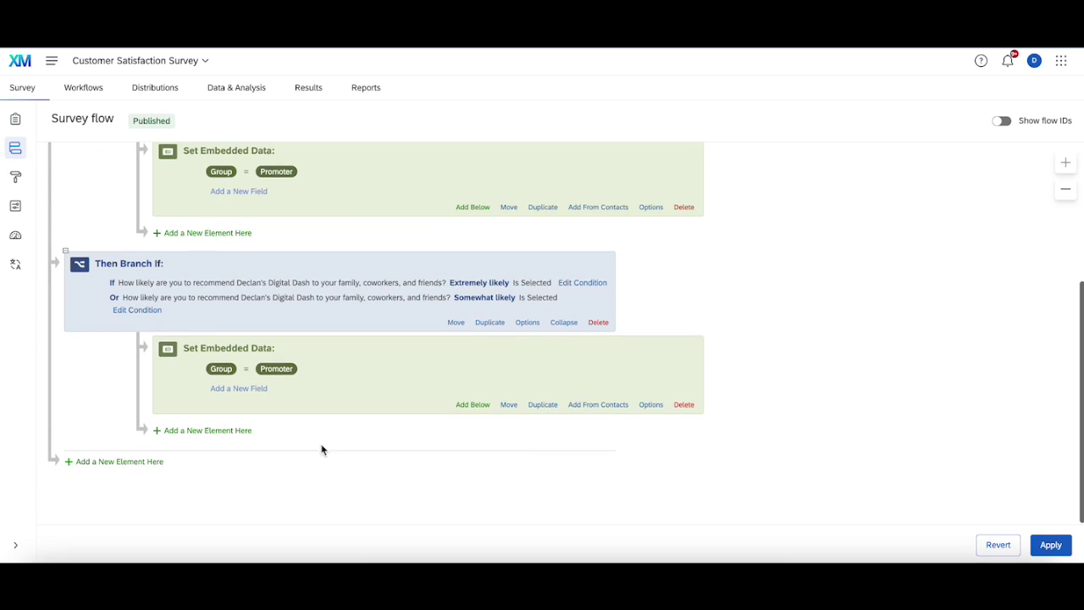
pyautogui.click(277, 370)
pyautogui.write('De')
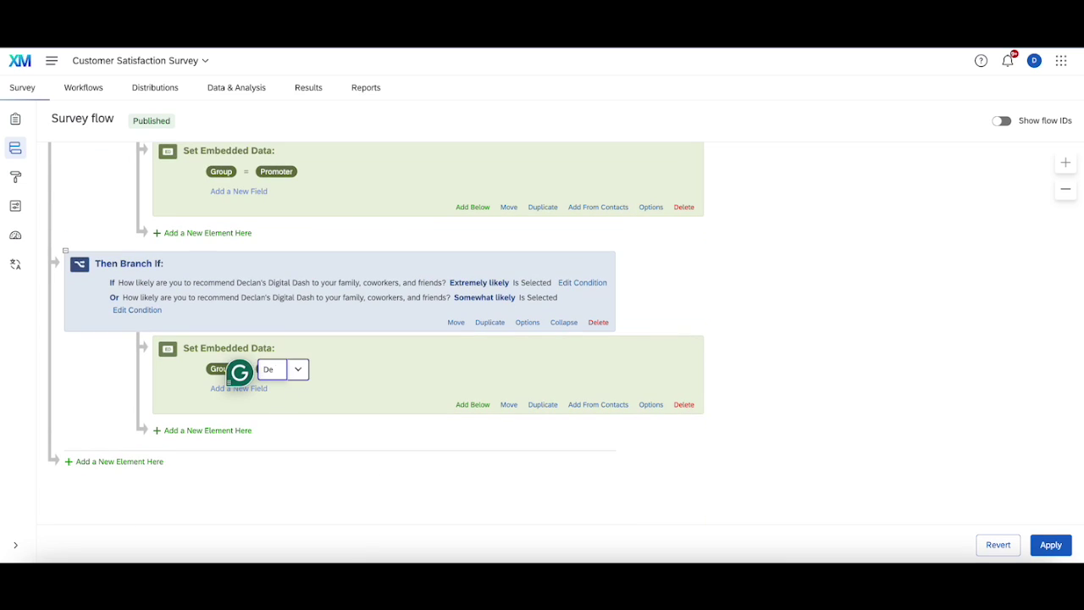
pyautogui.write('tractor')
pyautogui.click(406, 373)
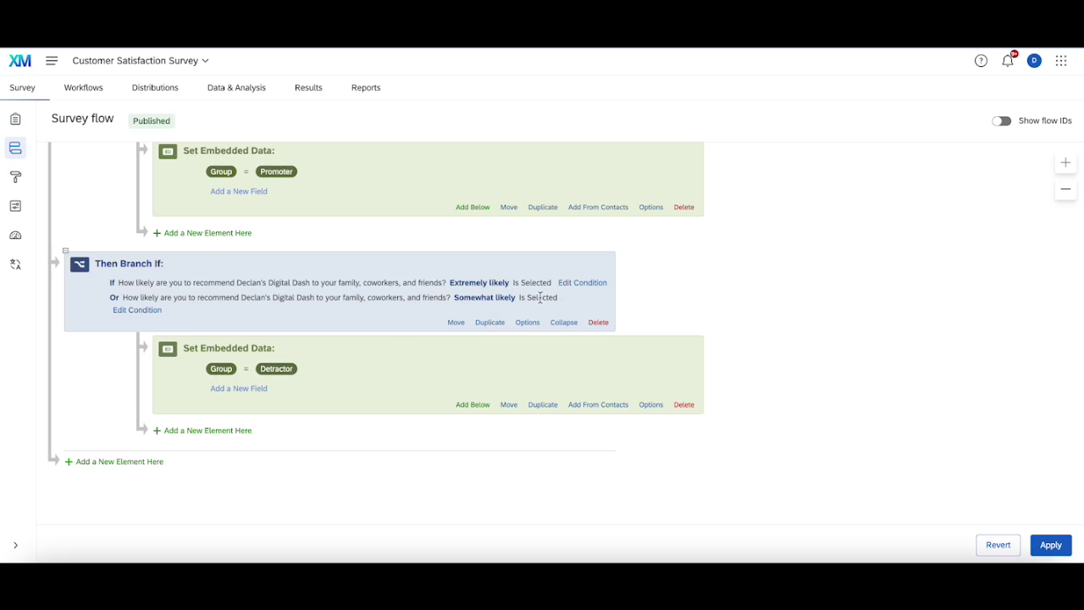
# Change the copied branch's conditions to Q1 Extremely unlikely or Somewhat unlikely and apply the flow
pyautogui.click(581, 283)
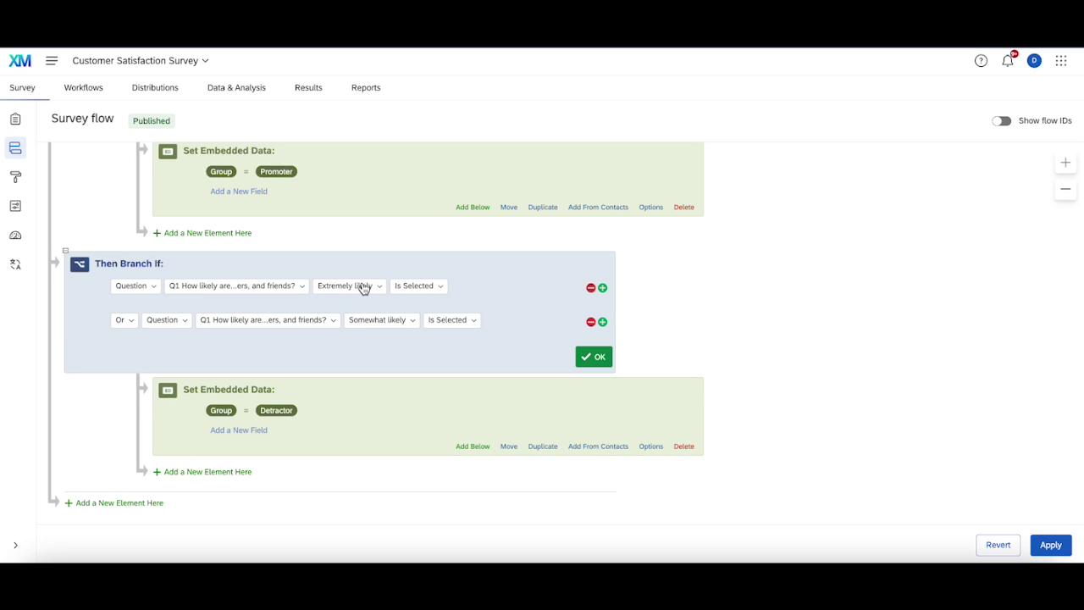
pyautogui.click(363, 288)
pyautogui.click(375, 347)
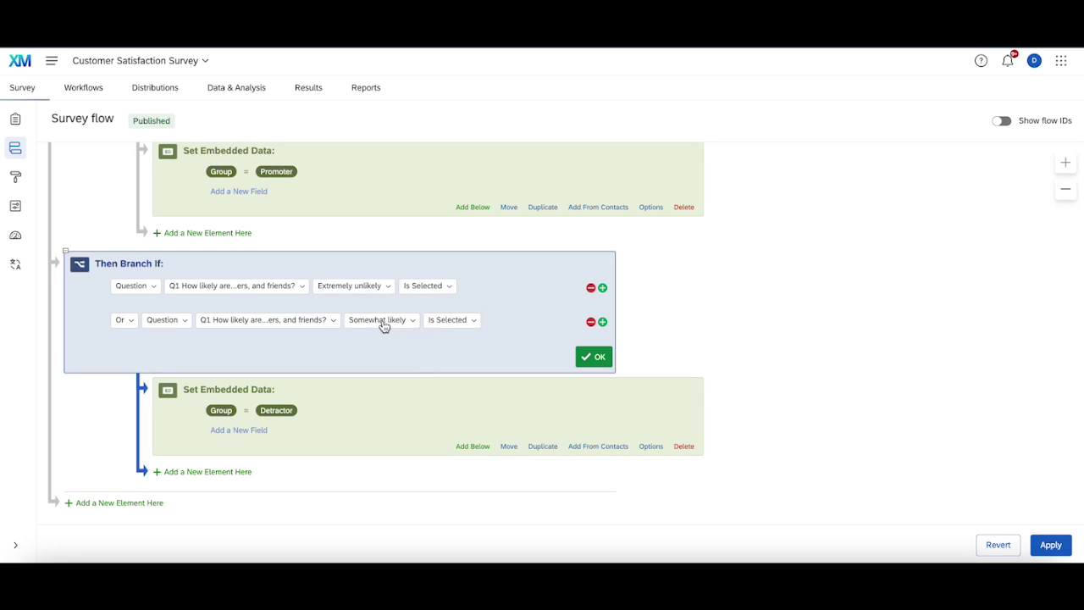
pyautogui.click(381, 320)
pyautogui.click(398, 401)
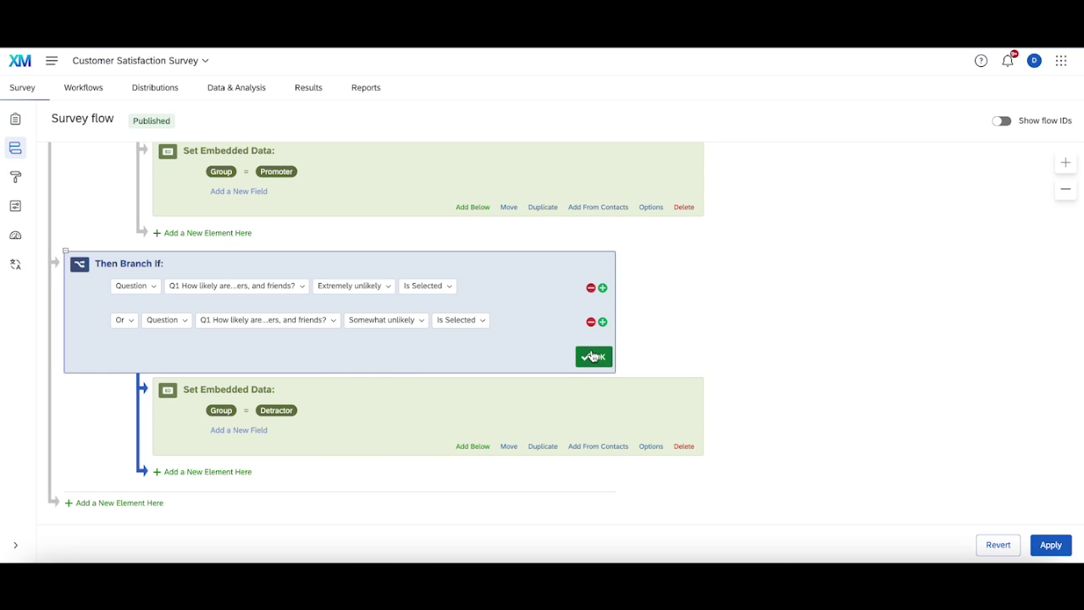
pyautogui.click(593, 356)
pyautogui.click(1040, 544)
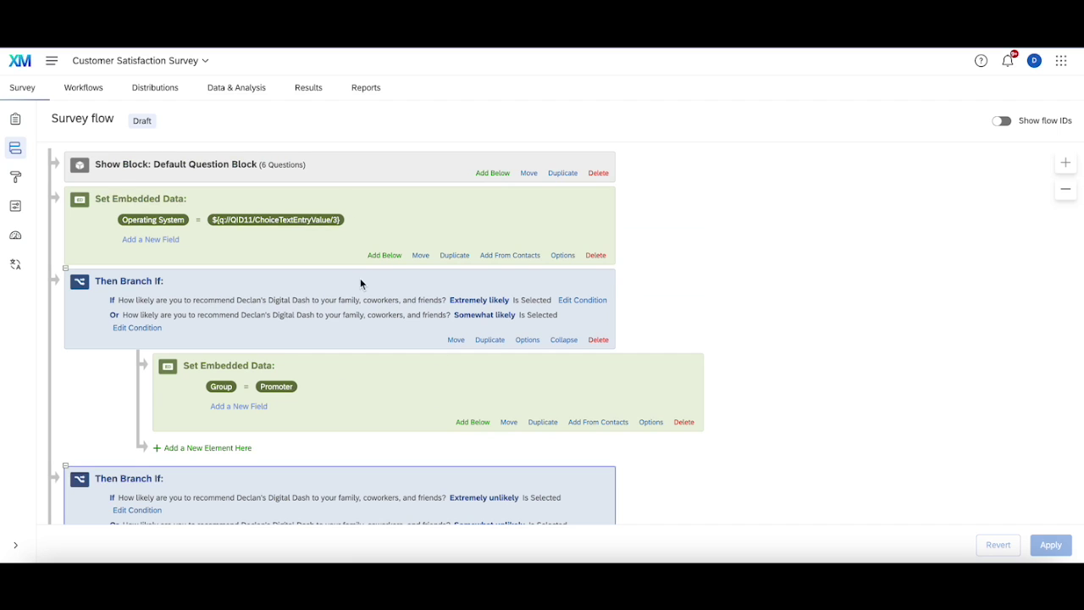
# Copy the anonymous survey link and load the live survey in a new browser tab
pyautogui.click(15, 118)
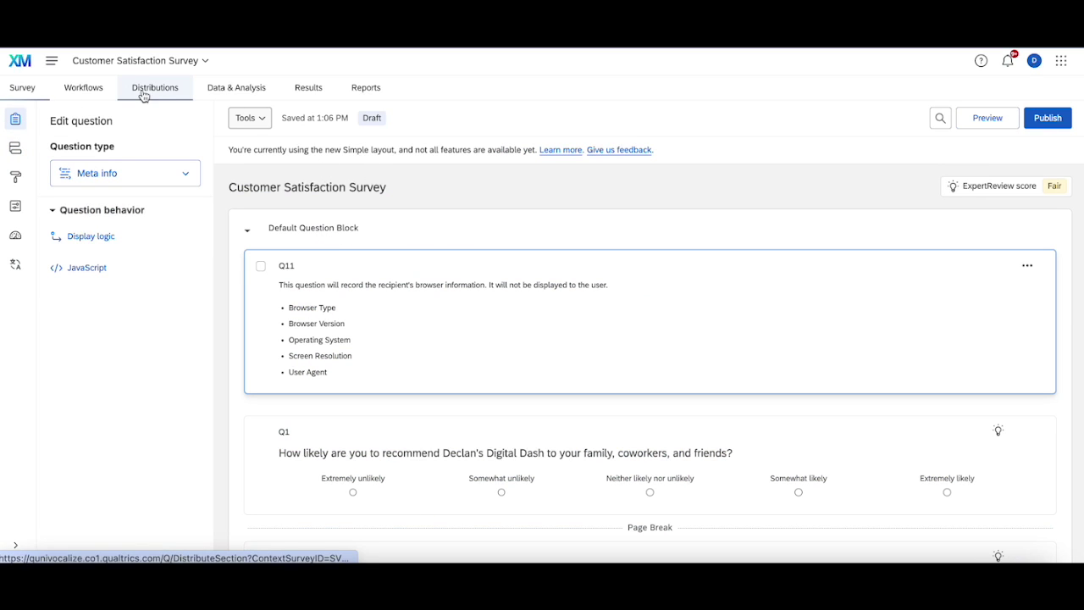
pyautogui.moveTo(247, 292)
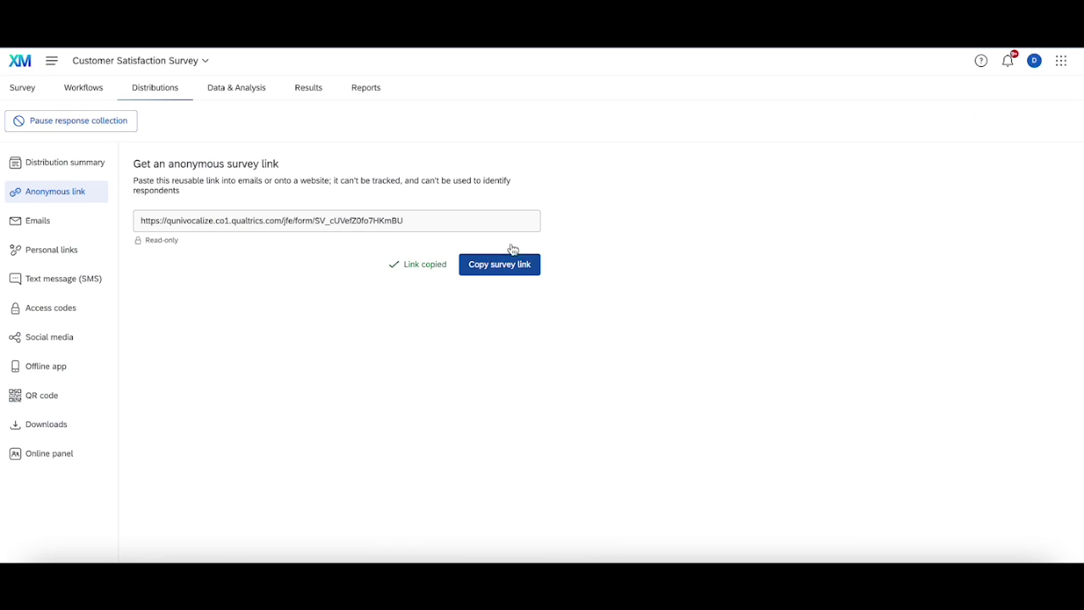
pyautogui.hotkey('ctrl', 't')
pyautogui.hotkey('ctrl', 'v')
pyautogui.press('Return')
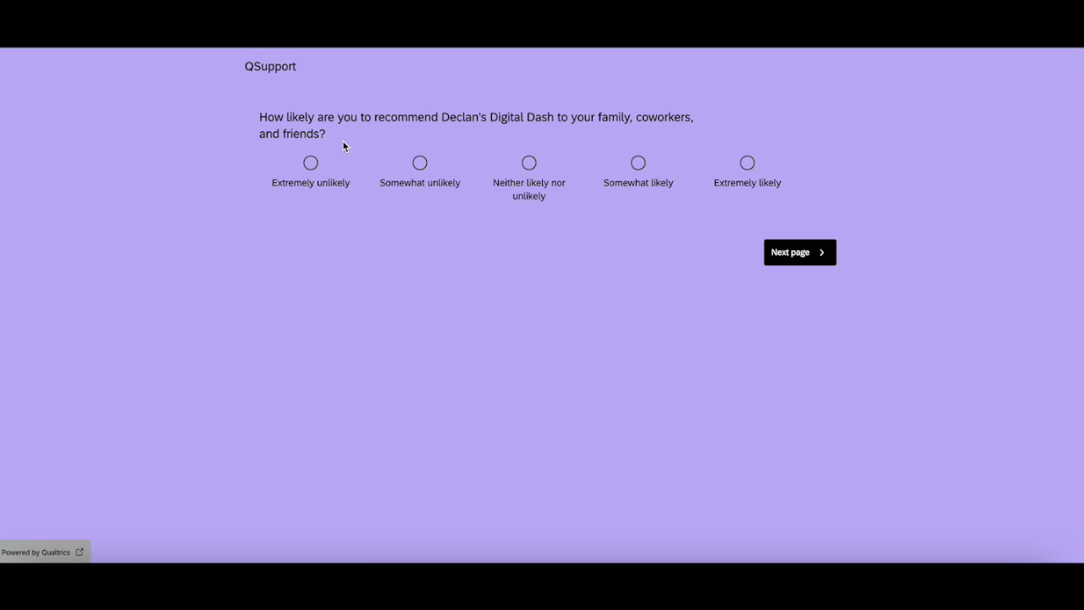
# Submit a test response: Extremely likely, extremely informative, knowledgeable and friendly, then return to the editor
pyautogui.click(741, 168)
pyautogui.click(805, 252)
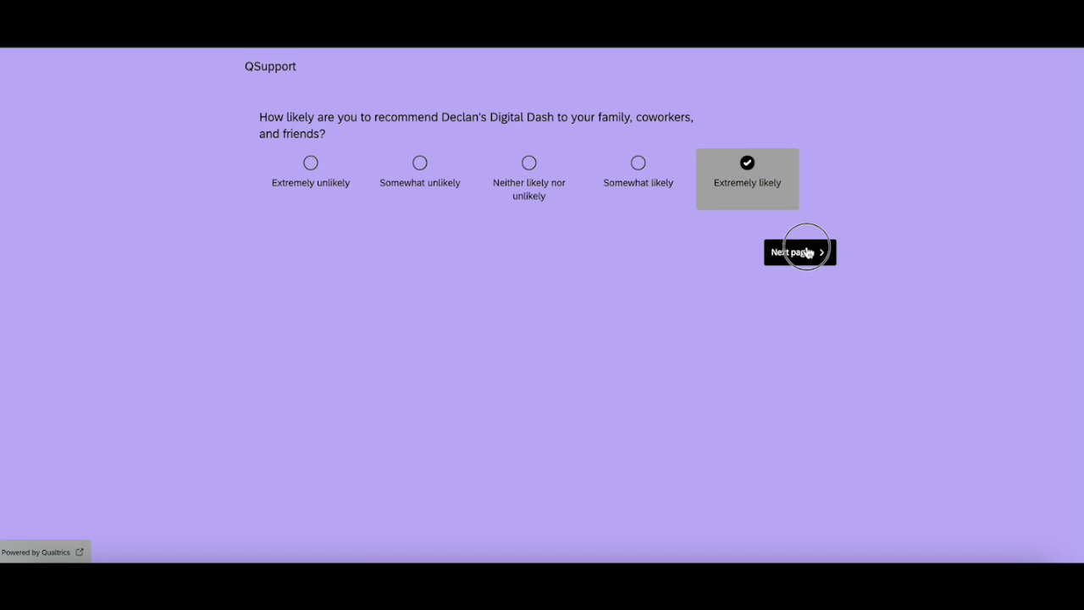
pyautogui.click(767, 150)
pyautogui.click(754, 283)
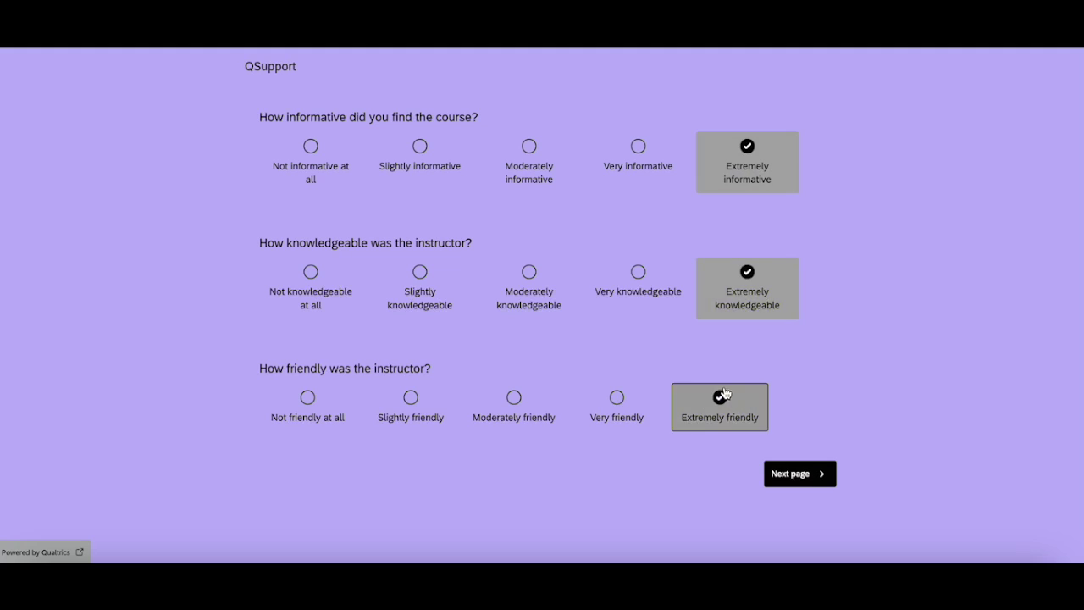
pyautogui.click(721, 396)
pyautogui.click(804, 476)
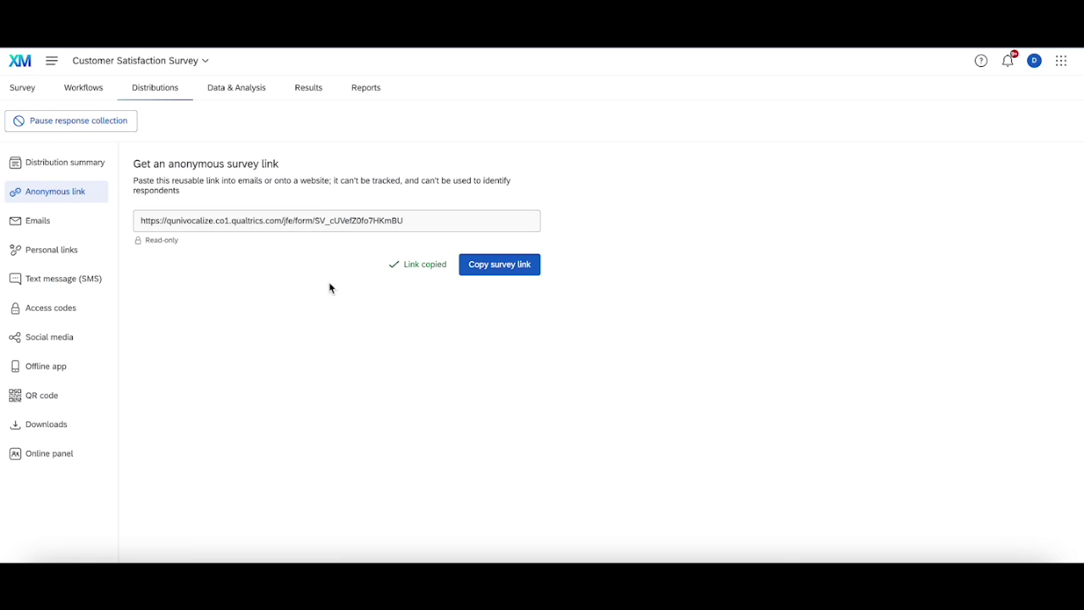
pyautogui.click(30, 91)
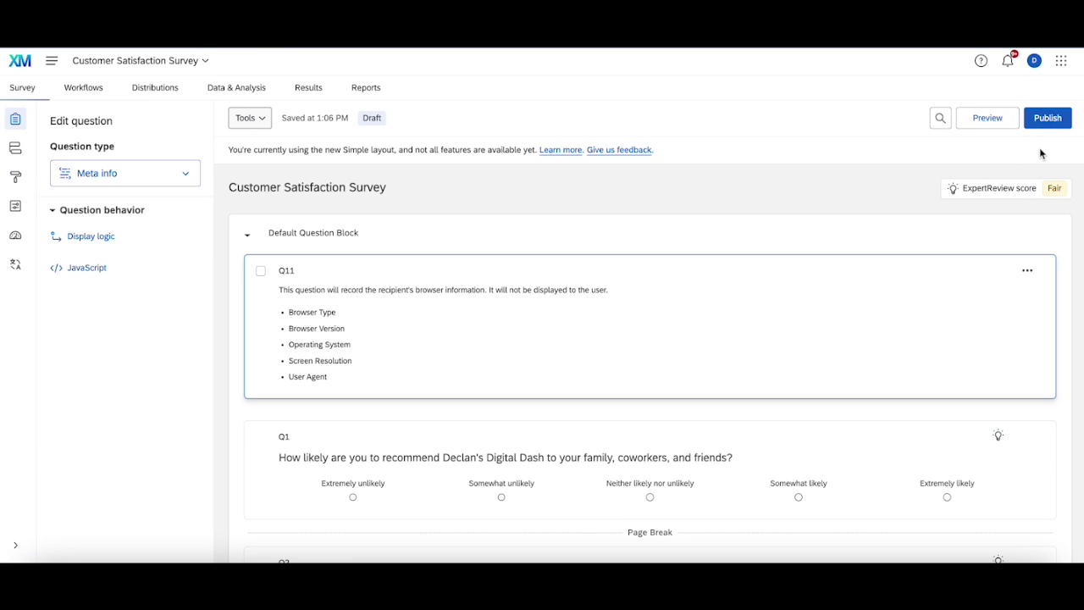
# Look over the Default Question Block, with the Q11 Meta info question above Q1
pyautogui.moveTo(563, 257)
pyautogui.moveTo(694, 224)
pyautogui.moveTo(670, 290)
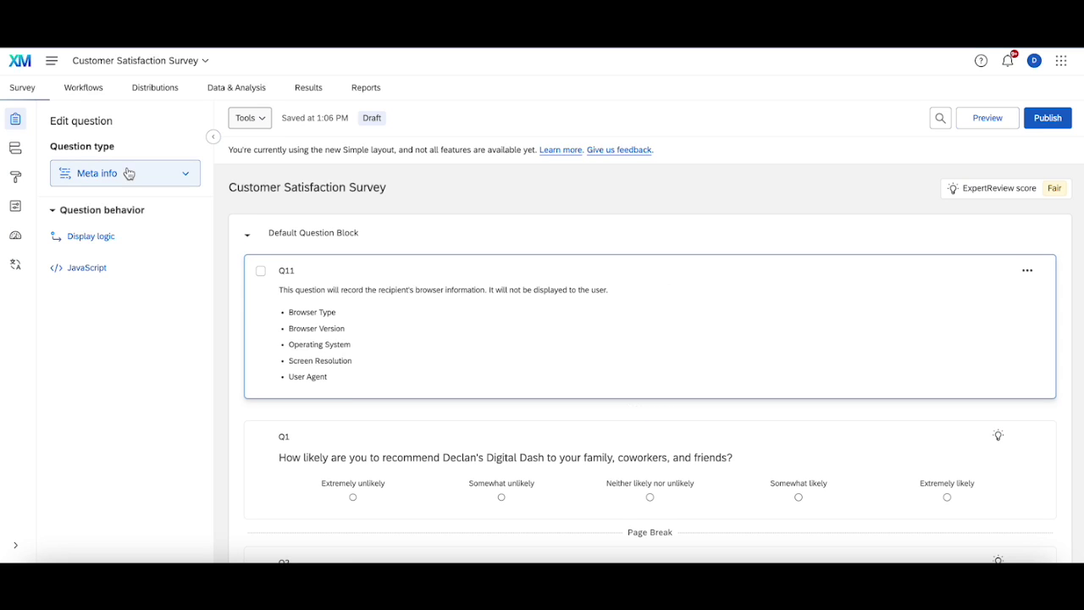
# Scroll through the survey flow's Group = Promoter and Group = Detractor branches
pyautogui.click(15, 148)
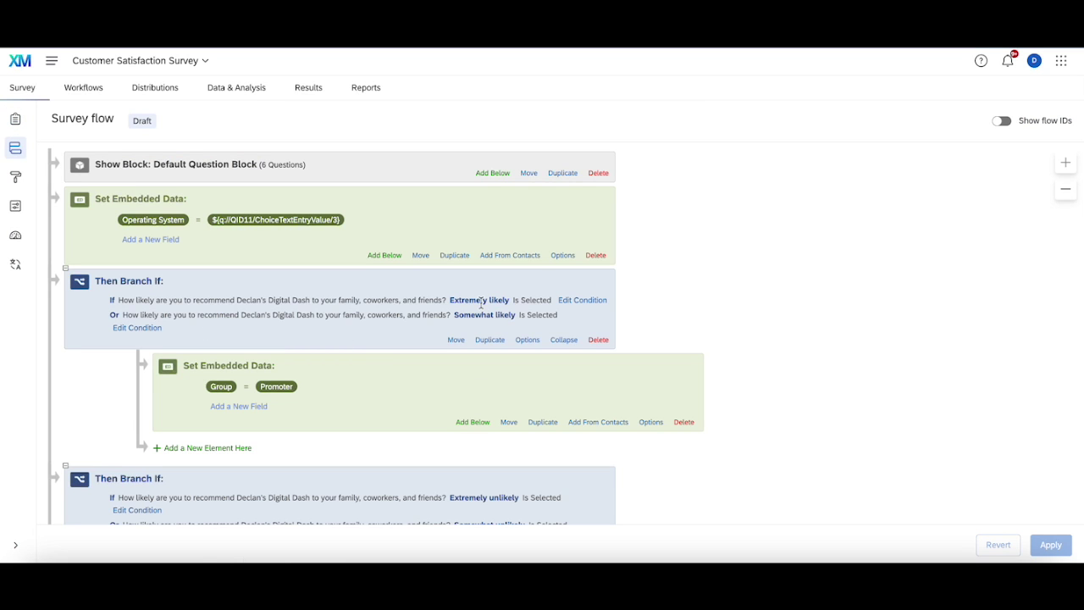
pyautogui.scroll(-2, 407, 250)
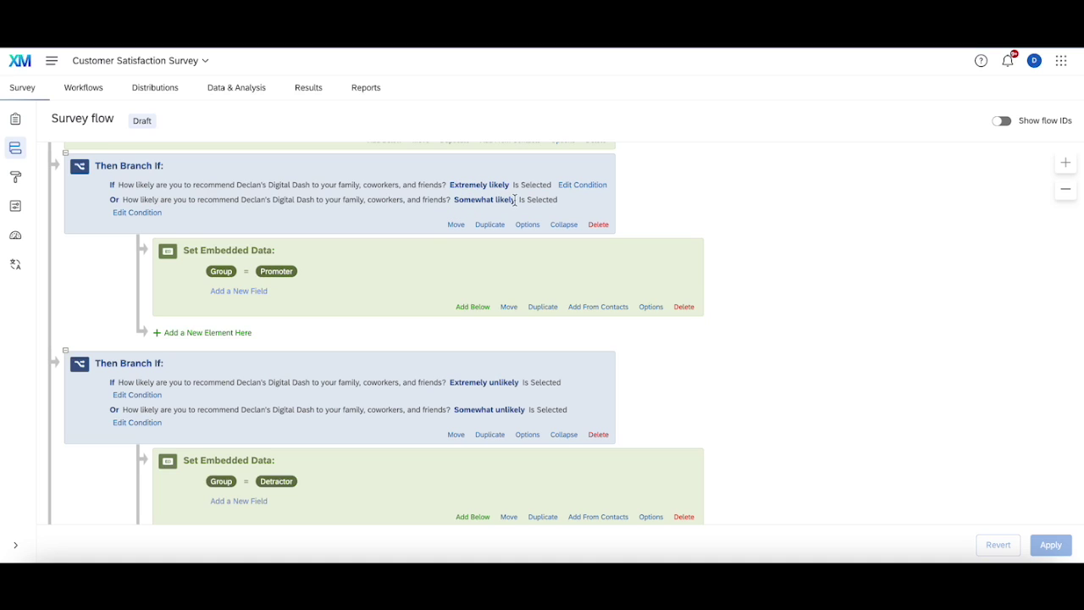
pyautogui.scroll(-2, 267, 442)
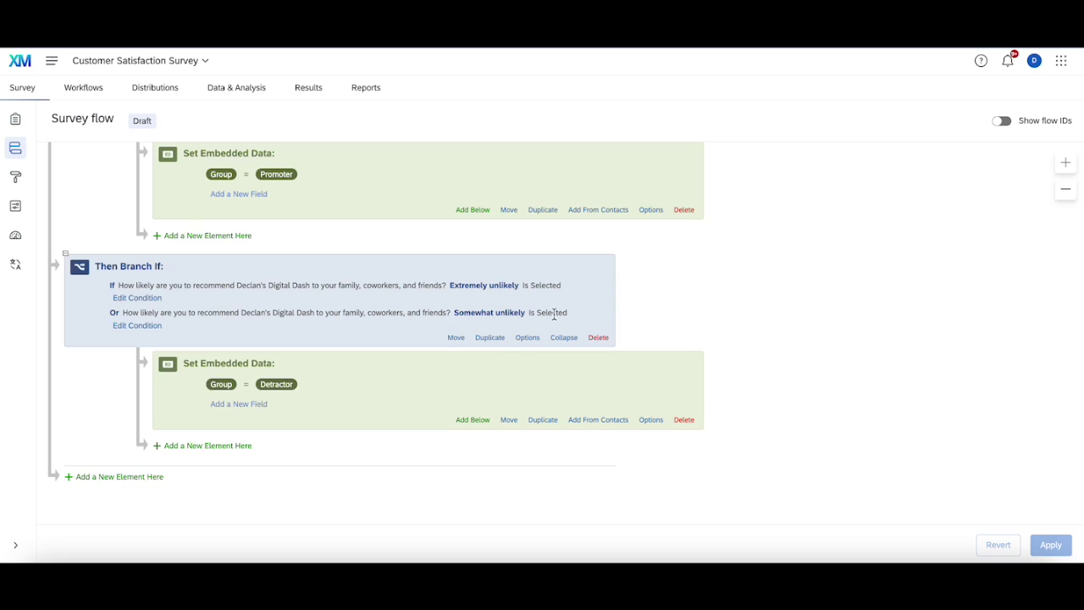
pyautogui.scroll(3, 540, 286)
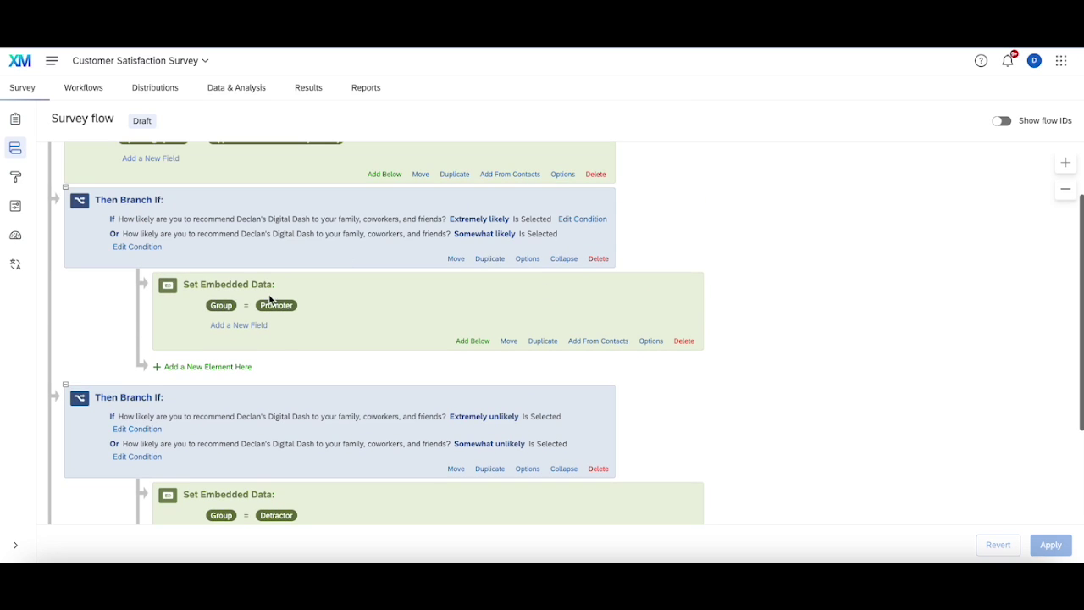
pyautogui.scroll(-2, 279, 344)
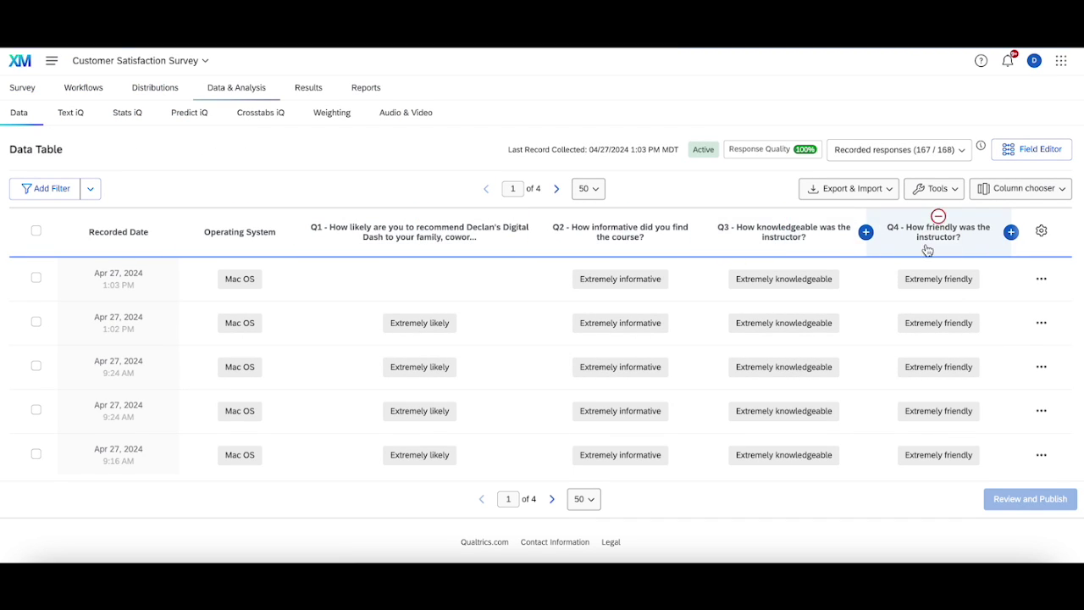
# Add the Group embedded data column before Q1 in the responses table and scroll through the rows
pyautogui.click(301, 234)
pyautogui.moveTo(407, 330)
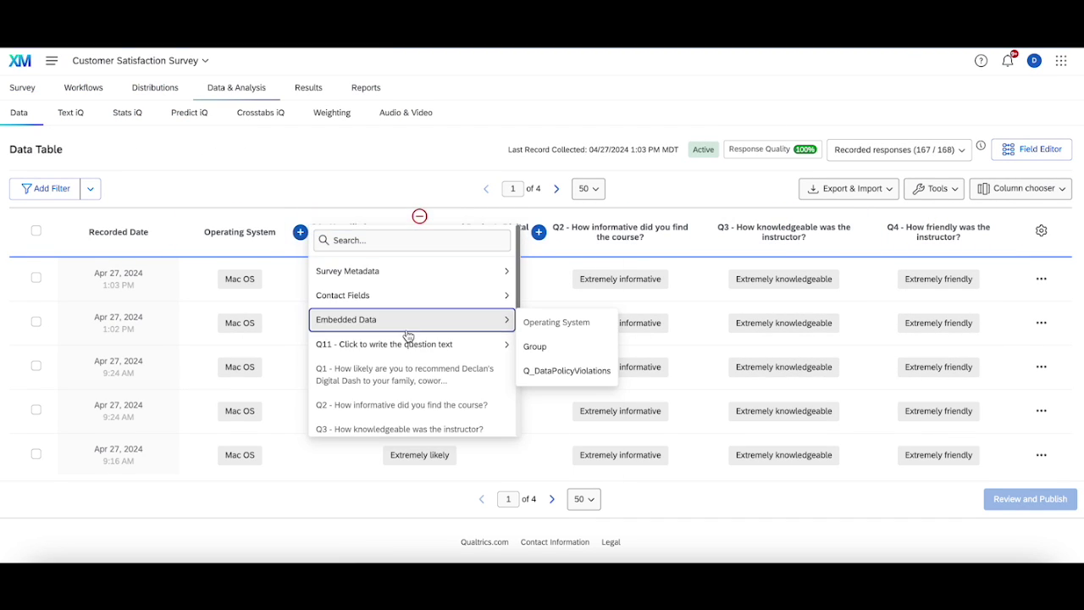
pyautogui.click(559, 348)
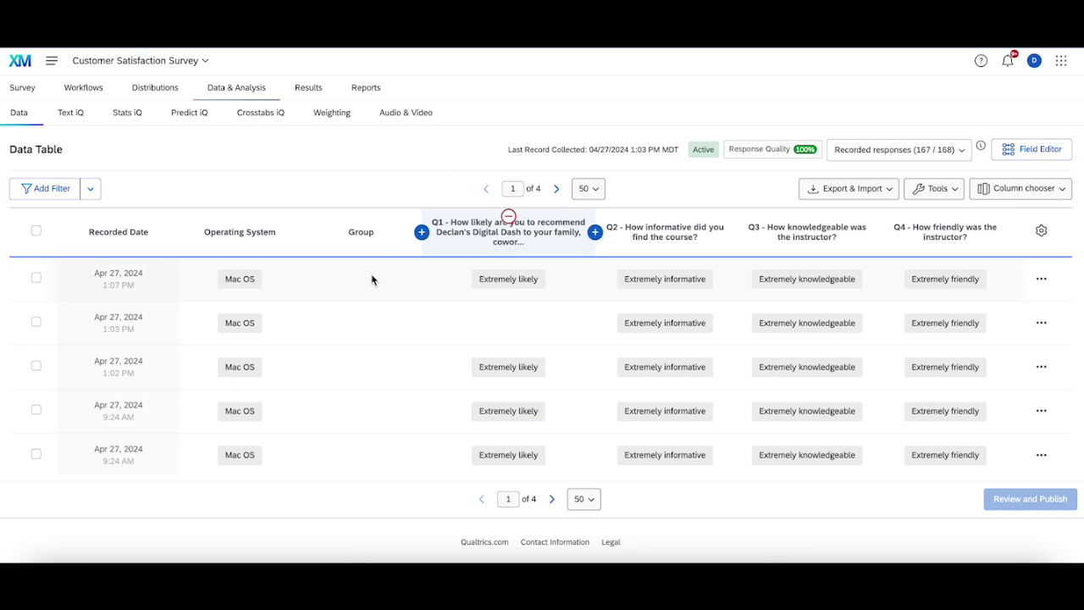
pyautogui.scroll(-10, 367, 420)
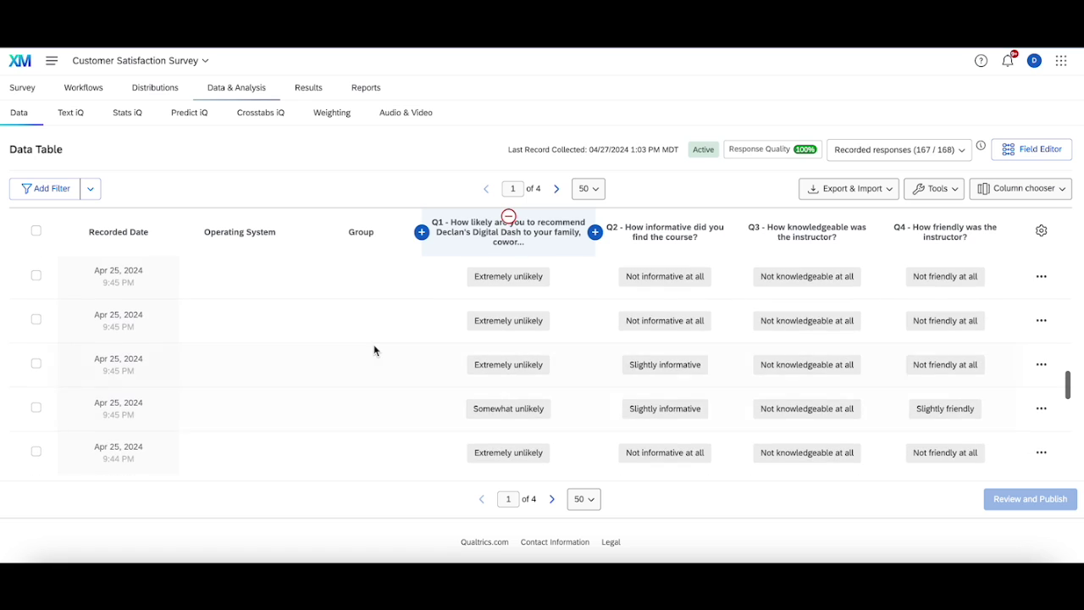
pyautogui.scroll(10, 375, 350)
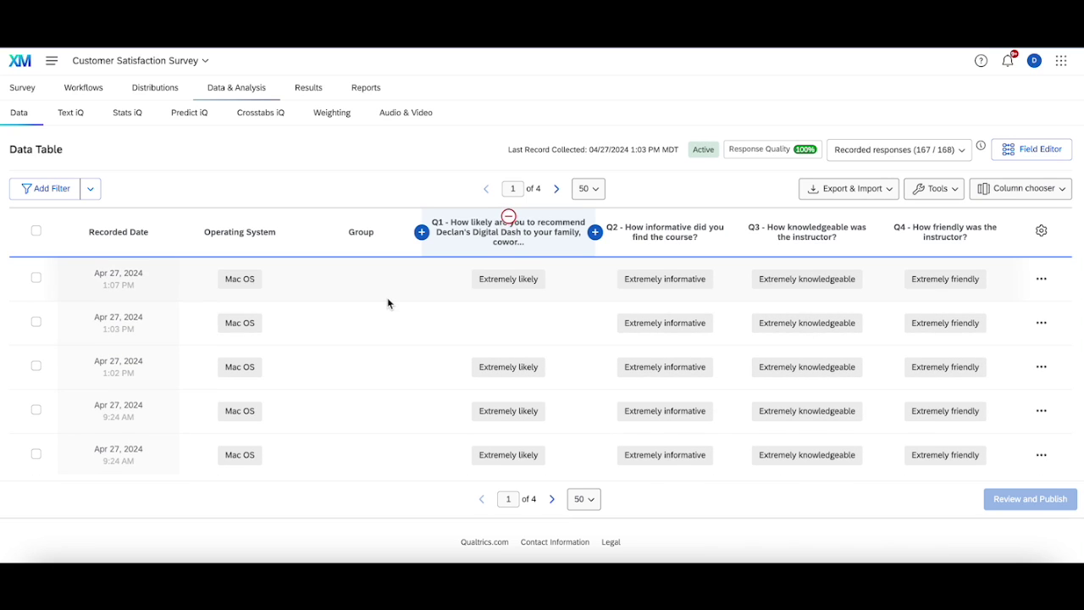
pyautogui.scroll(-10, 388, 304)
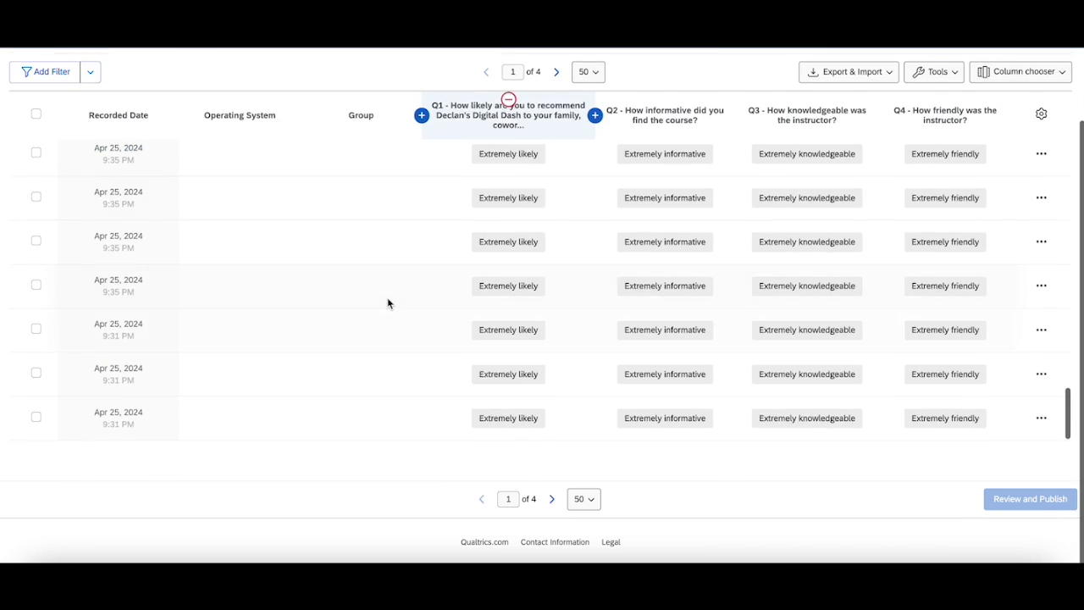
pyautogui.scroll(10, 388, 304)
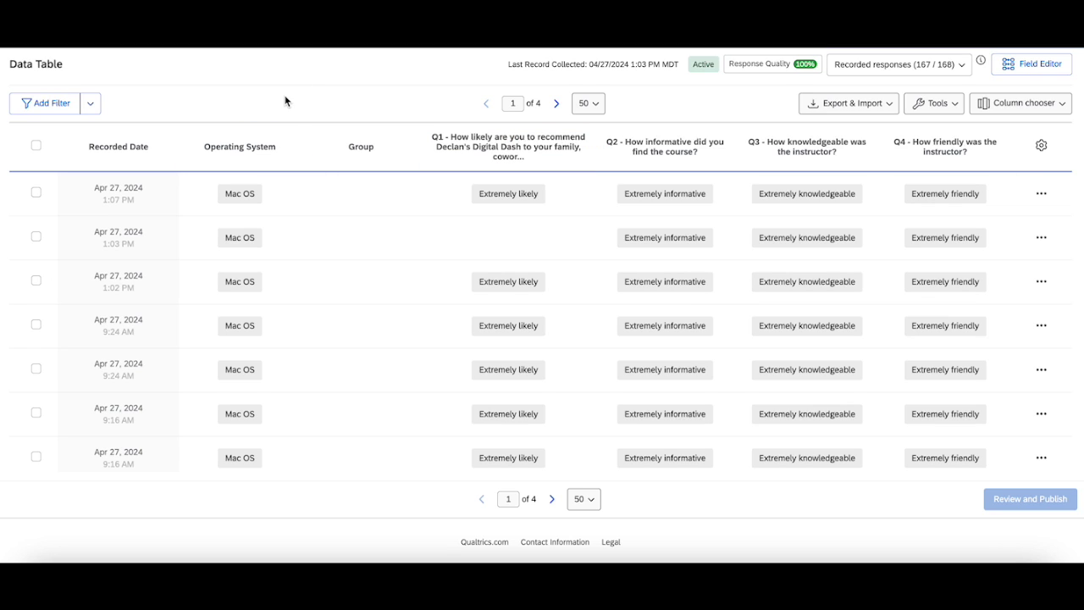
pyautogui.scroll(2, 297, 112)
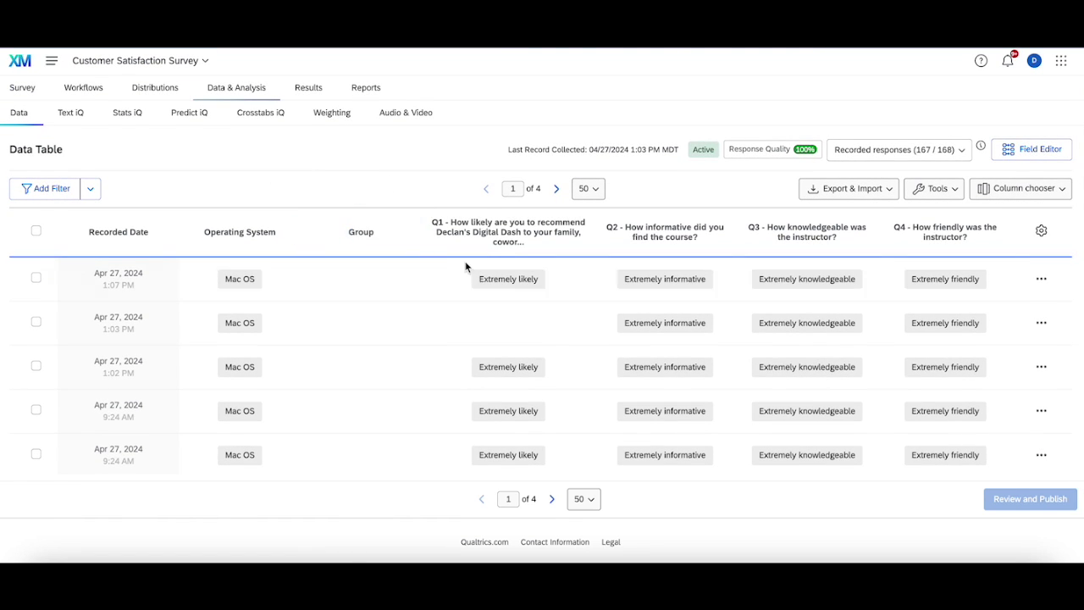
# Filter responses to Q1 Is 4 - Somewhat likely or 5 - Extremely likely, leaving 89
pyautogui.click(39, 191)
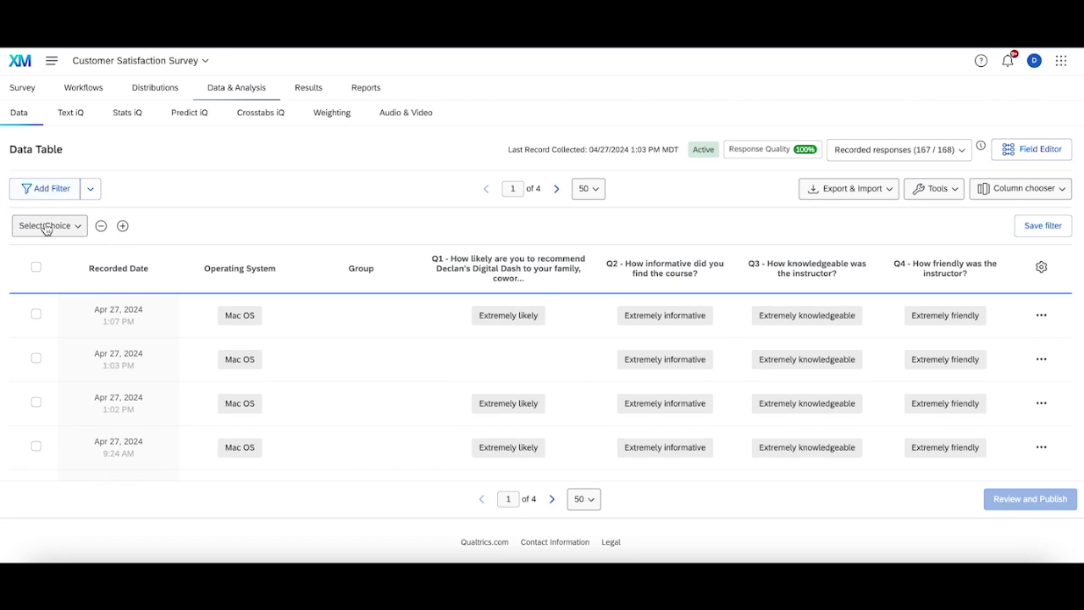
pyautogui.click(47, 227)
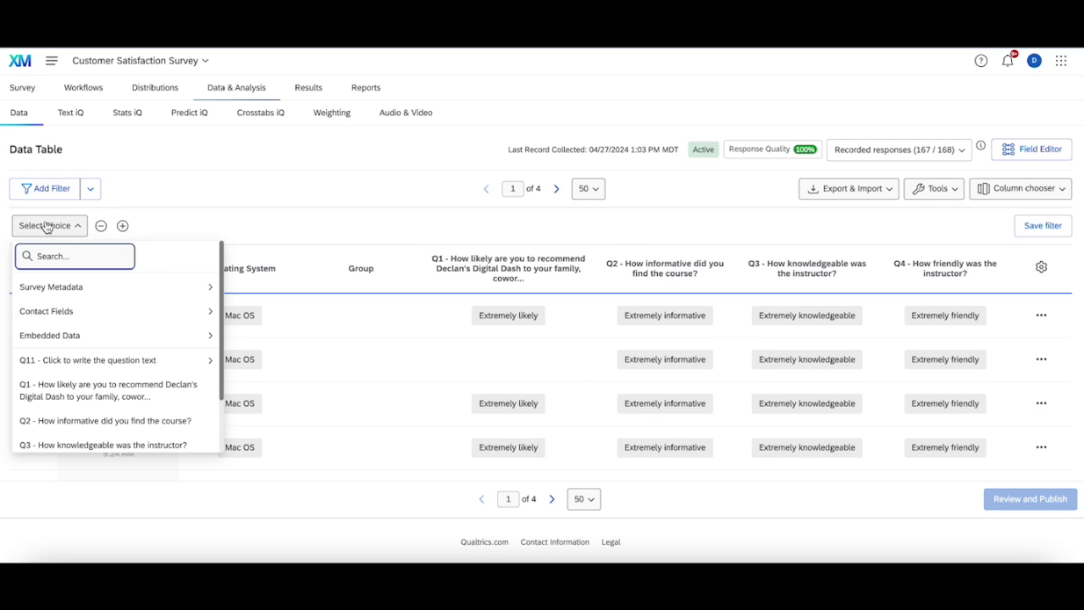
pyautogui.click(116, 391)
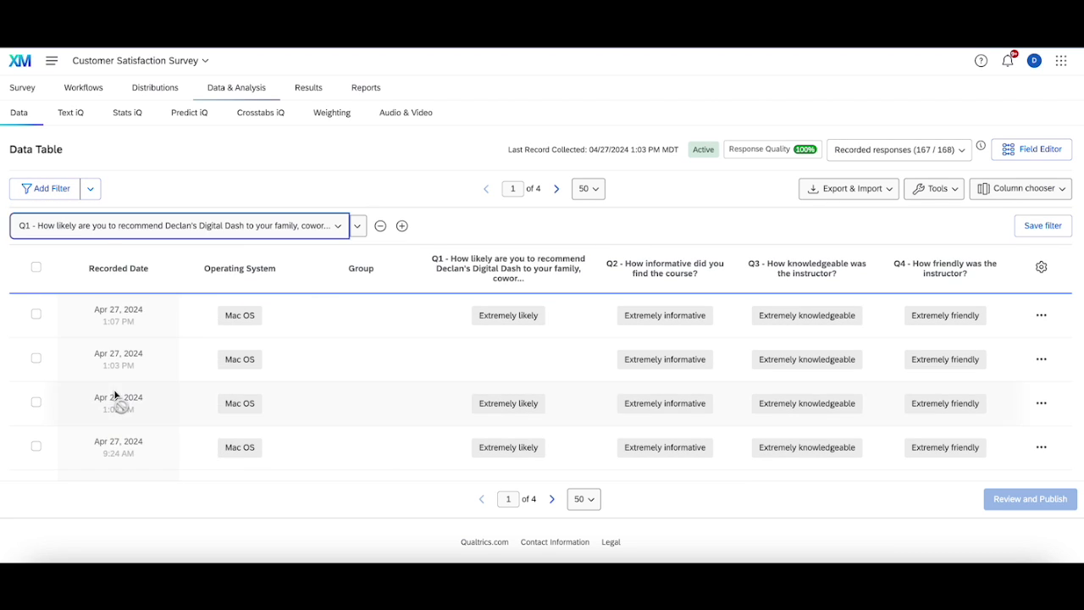
pyautogui.click(359, 227)
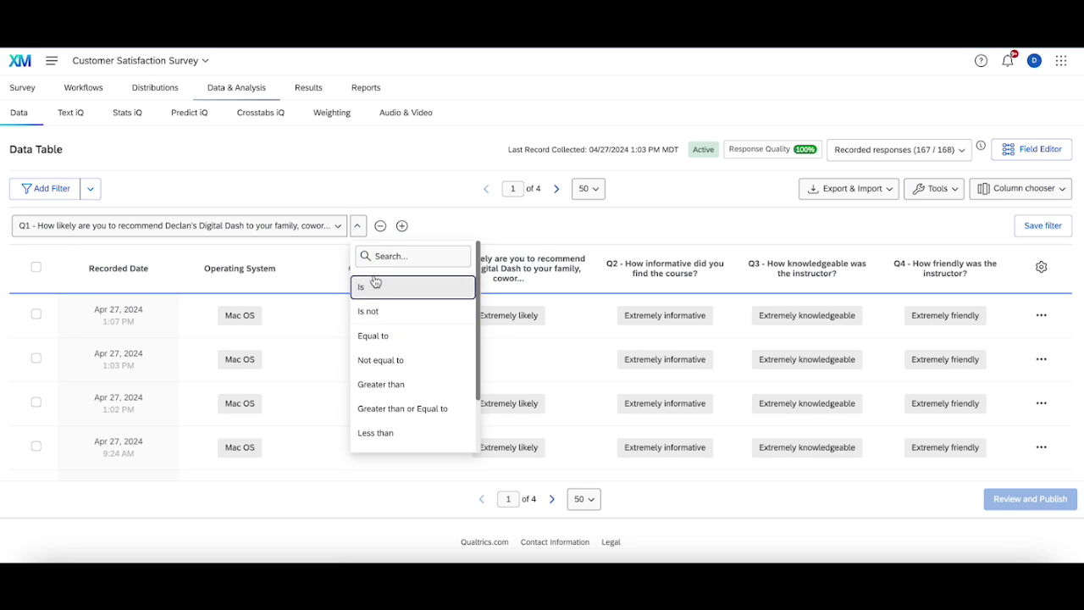
pyautogui.click(373, 287)
pyautogui.click(390, 225)
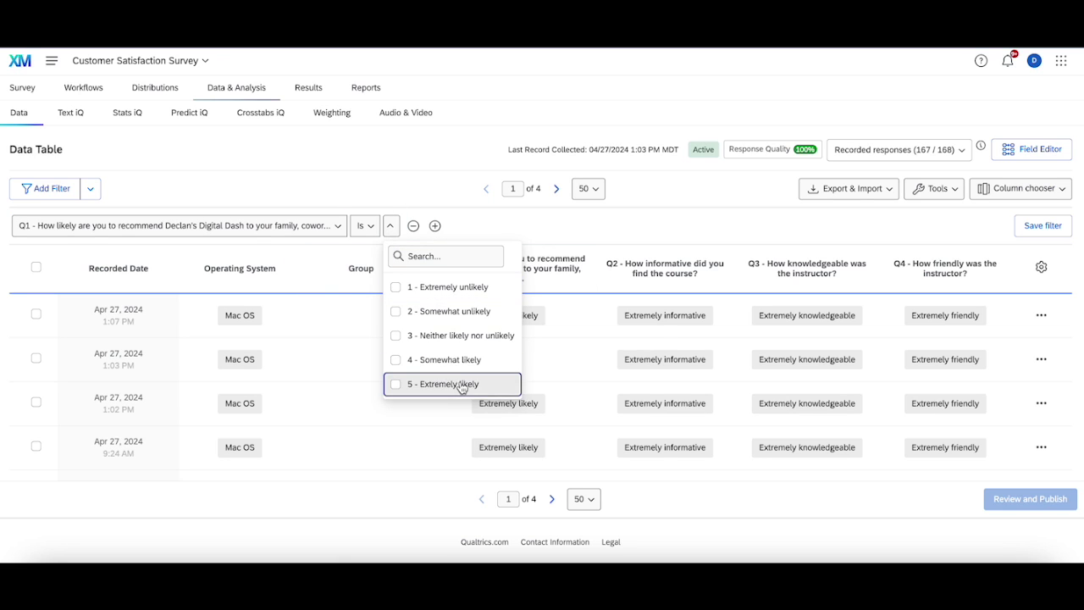
pyautogui.click(456, 361)
pyautogui.click(454, 386)
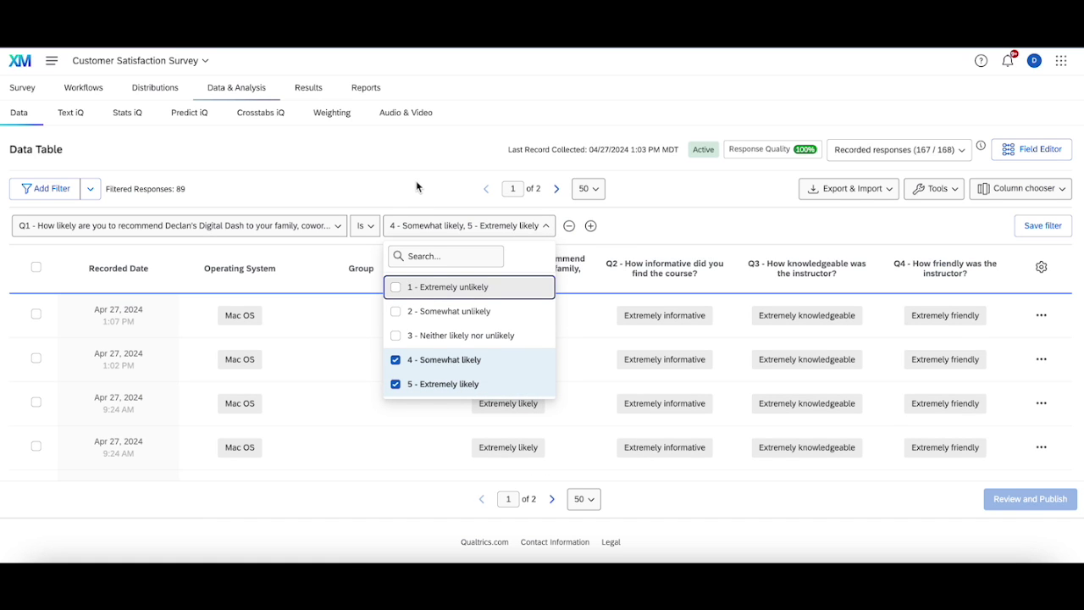
pyautogui.click(149, 173)
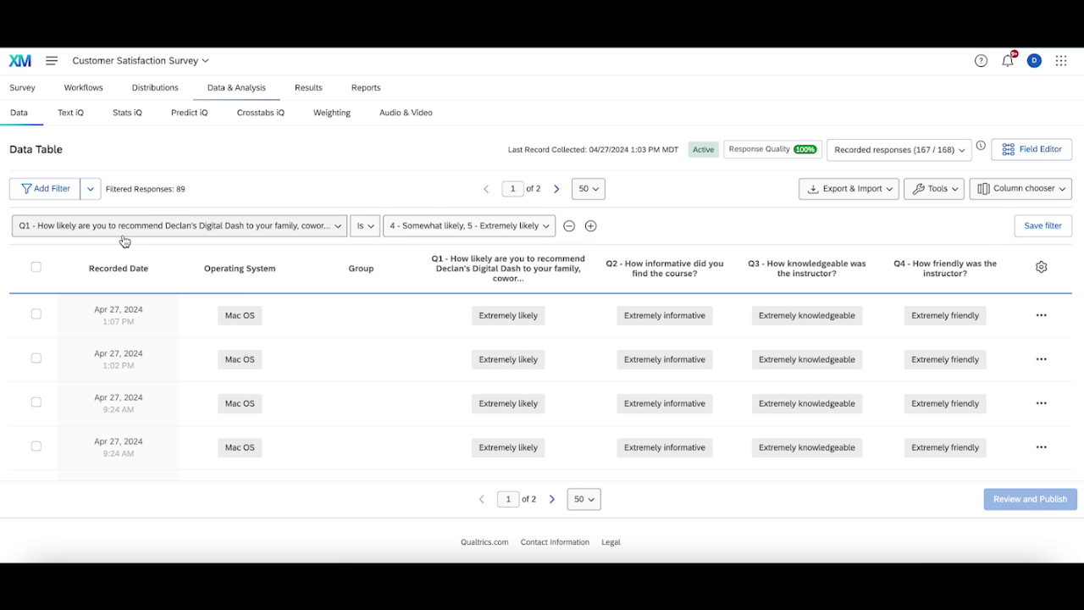
# Select all 89 filtered responses and bulk-update their Group embedded data to Promoter
pyautogui.click(37, 268)
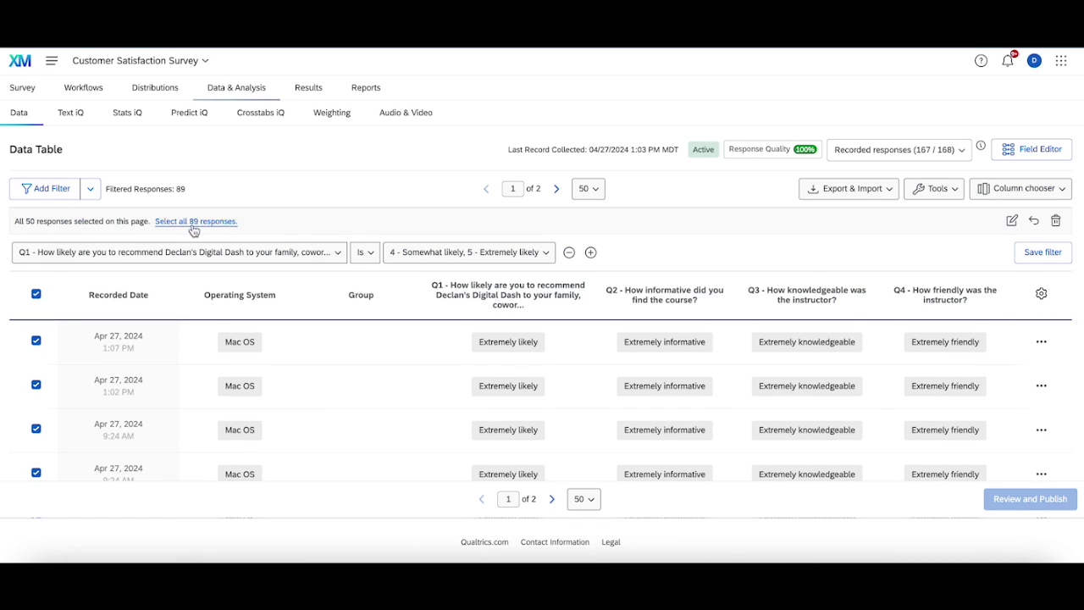
pyautogui.click(193, 224)
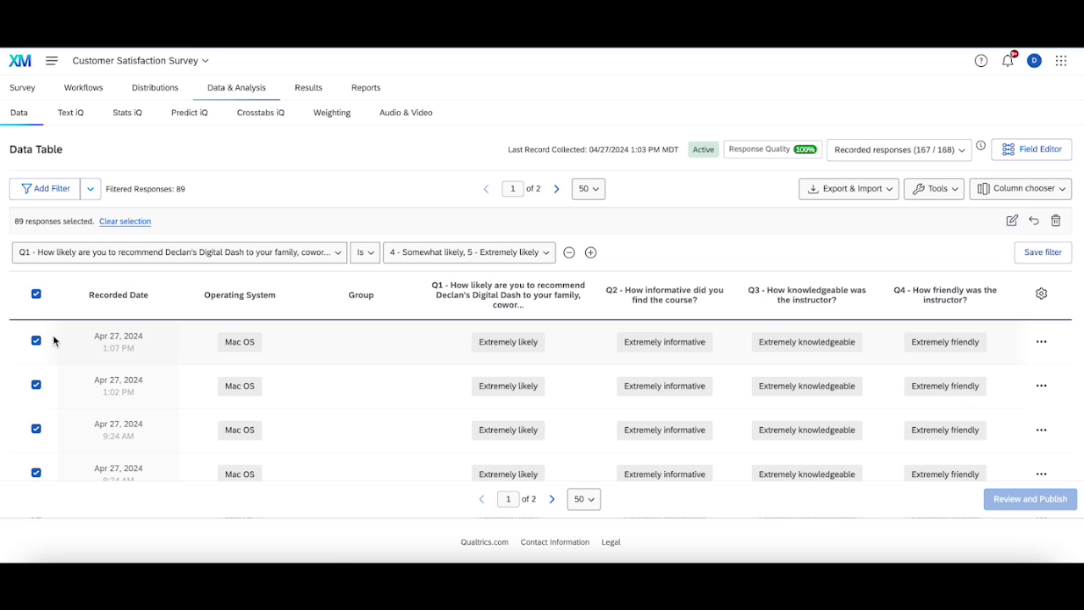
pyautogui.click(1012, 221)
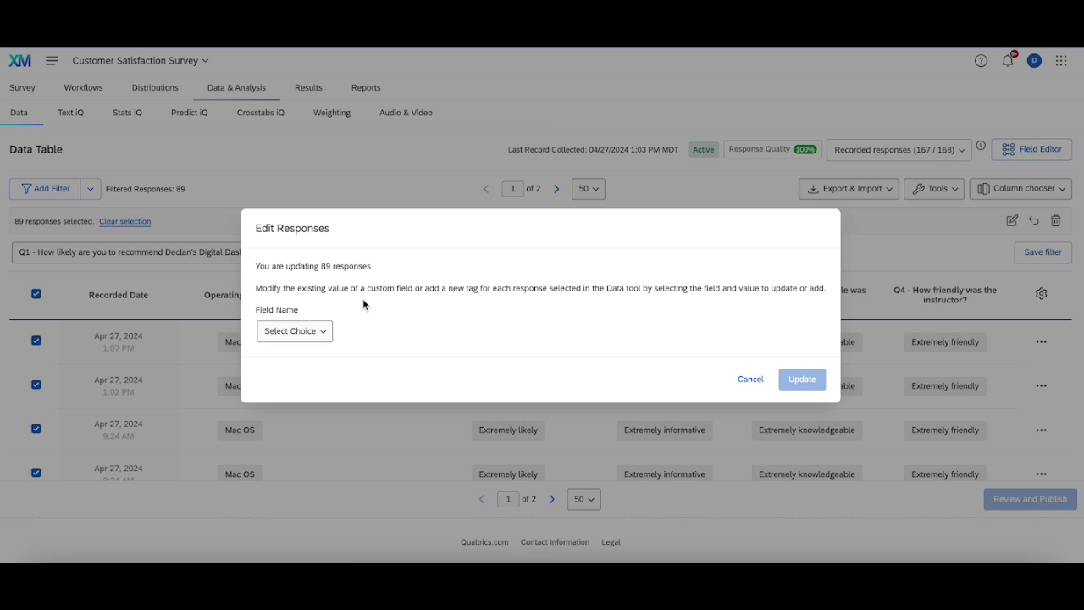
pyautogui.click(310, 331)
pyautogui.moveTo(400, 311)
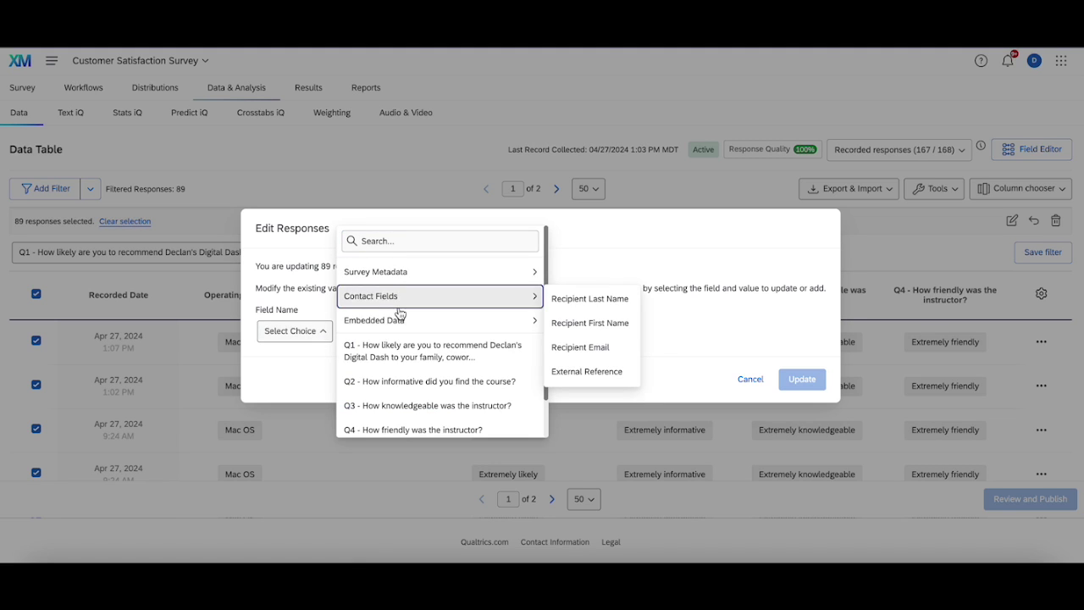
pyautogui.moveTo(431, 324)
pyautogui.click(562, 346)
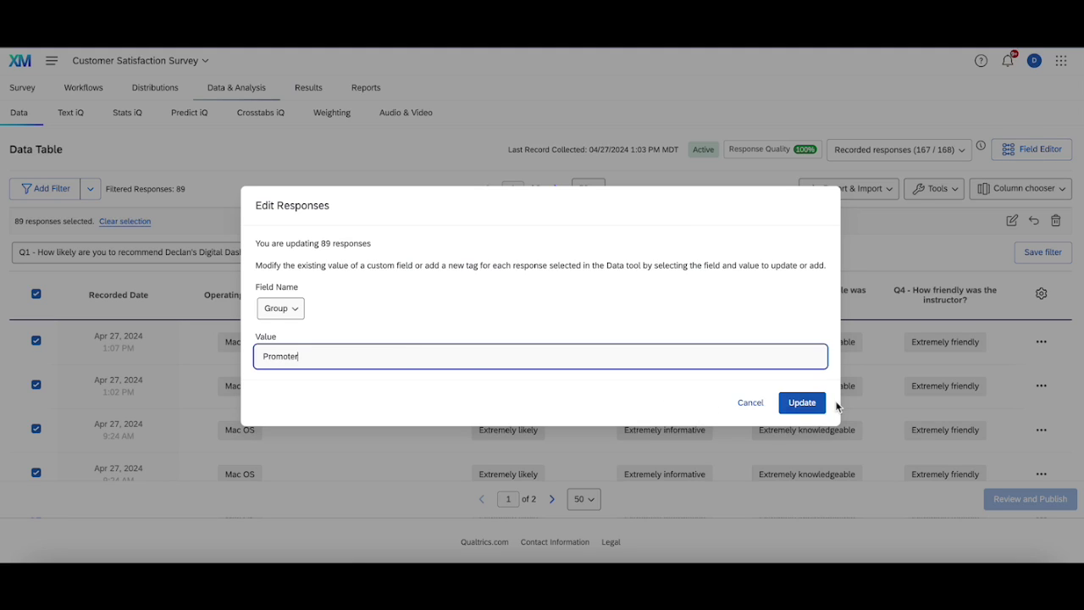
pyautogui.click(805, 404)
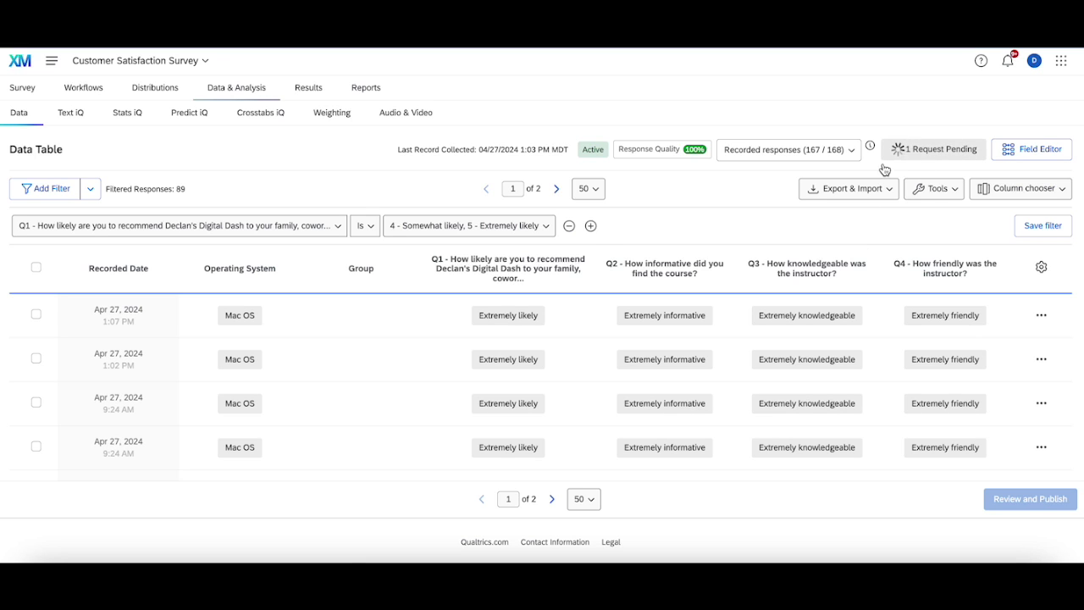
# Clear the Q1 filter to list all 168 responses and check Promoter in the Group column
pyautogui.scroll(-10, 438, 421)
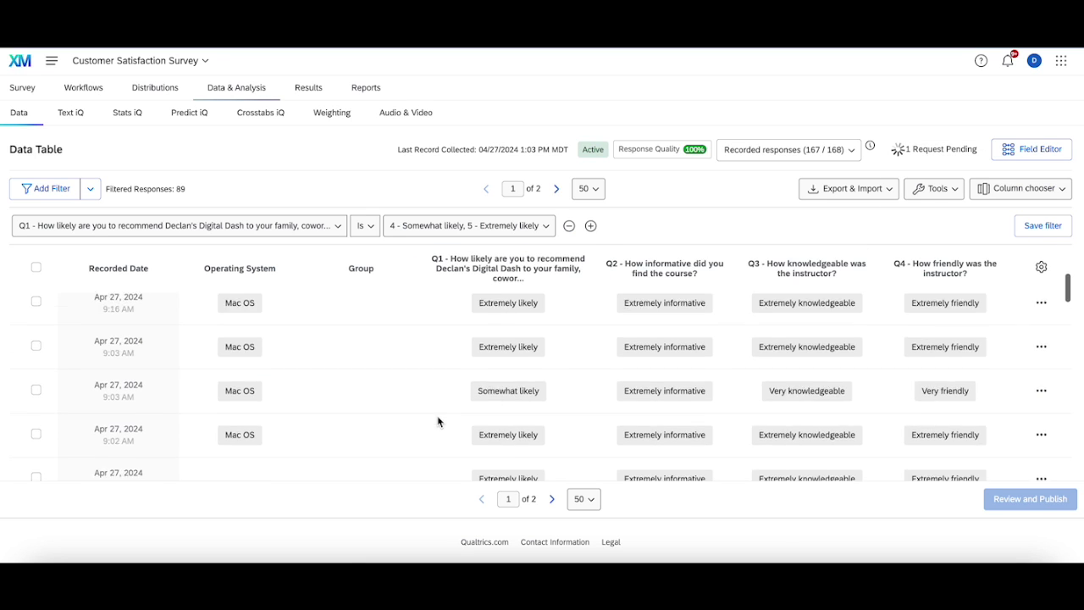
pyautogui.scroll(-1, 438, 421)
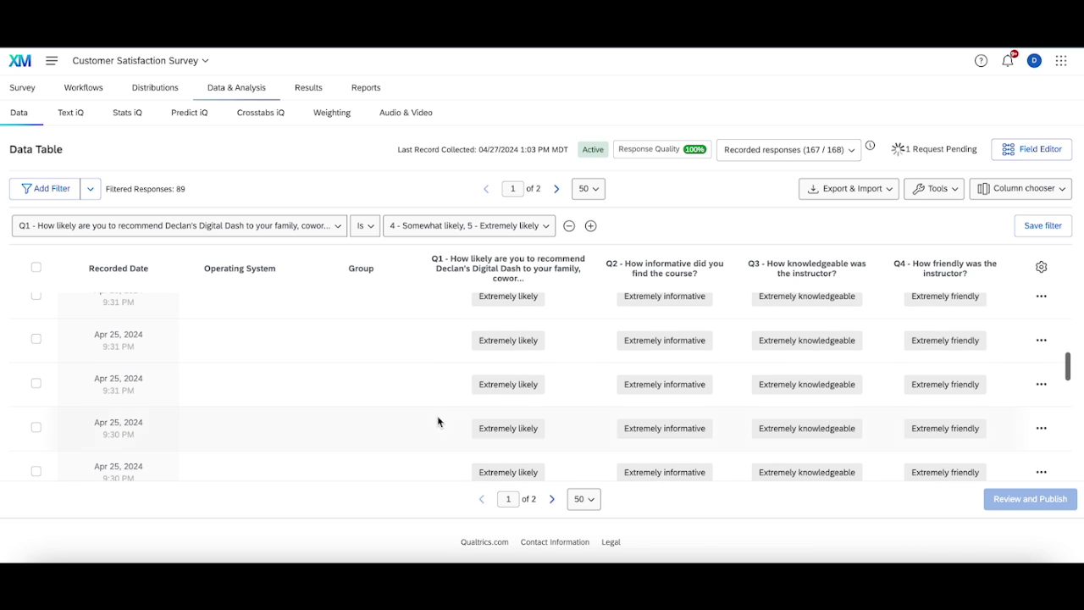
pyautogui.scroll(10, 438, 422)
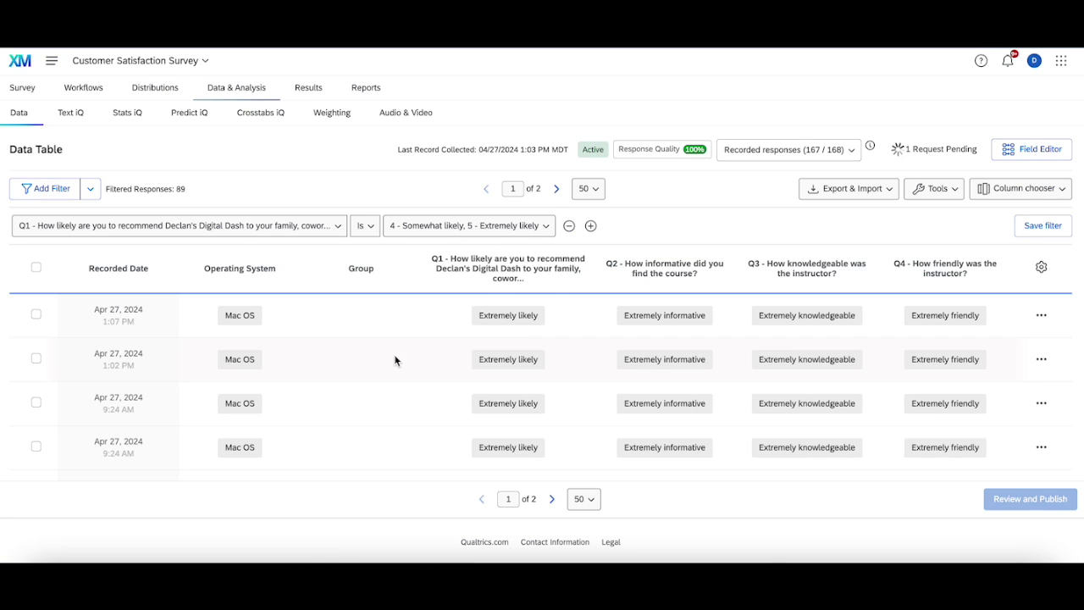
pyautogui.hotkey('ctrl', 'r')
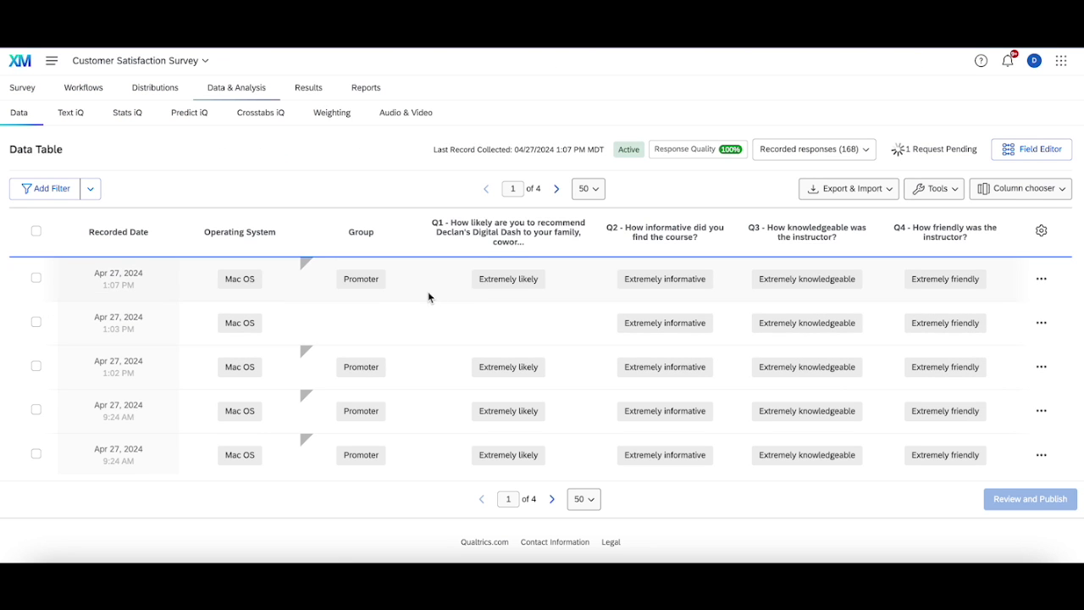
pyautogui.scroll(-5, 434, 394)
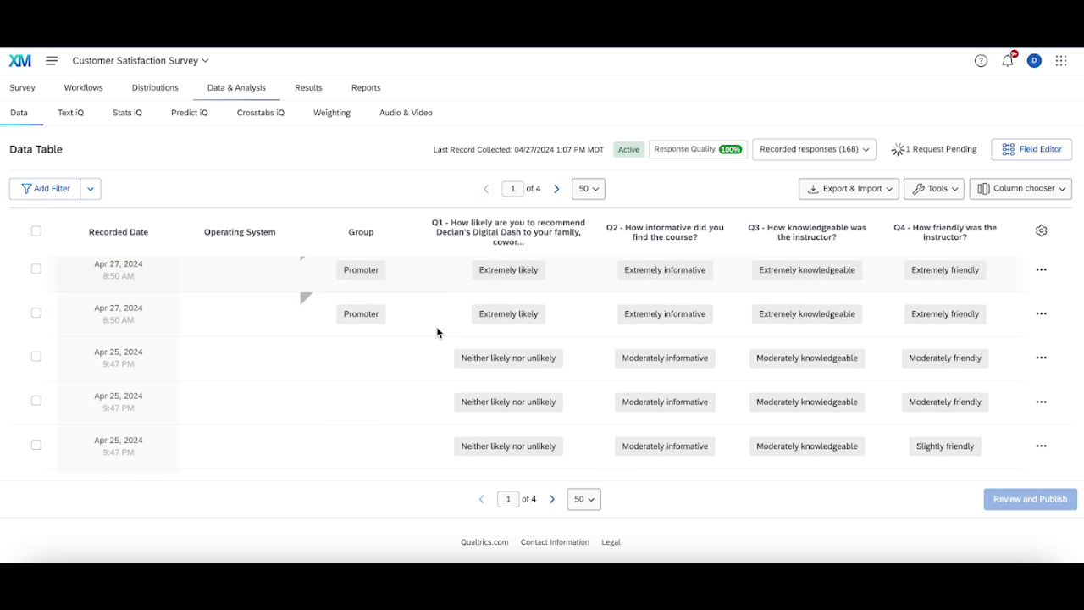
# Filter the responses to Q1 Is 1 - Extremely unlikely or 2 - Somewhat unlikely
pyautogui.click(34, 189)
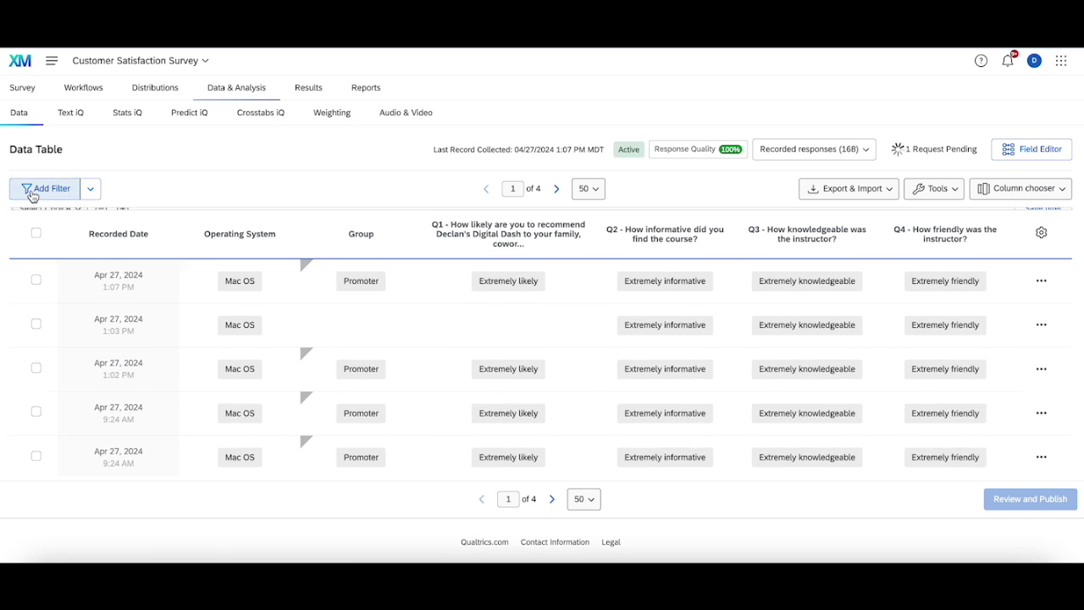
pyautogui.click(50, 227)
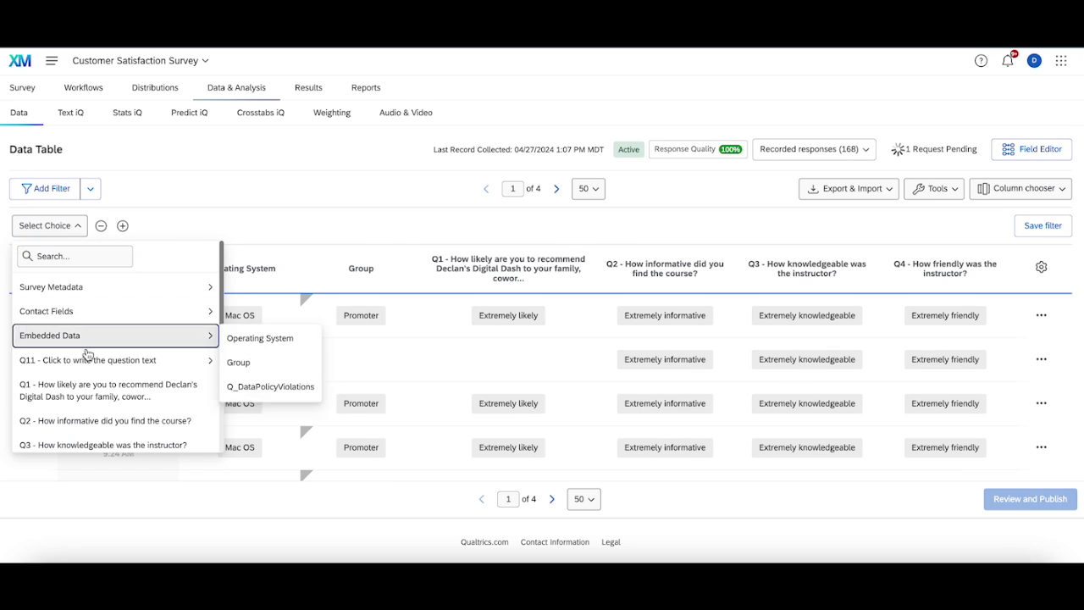
pyautogui.click(102, 388)
pyautogui.click(357, 226)
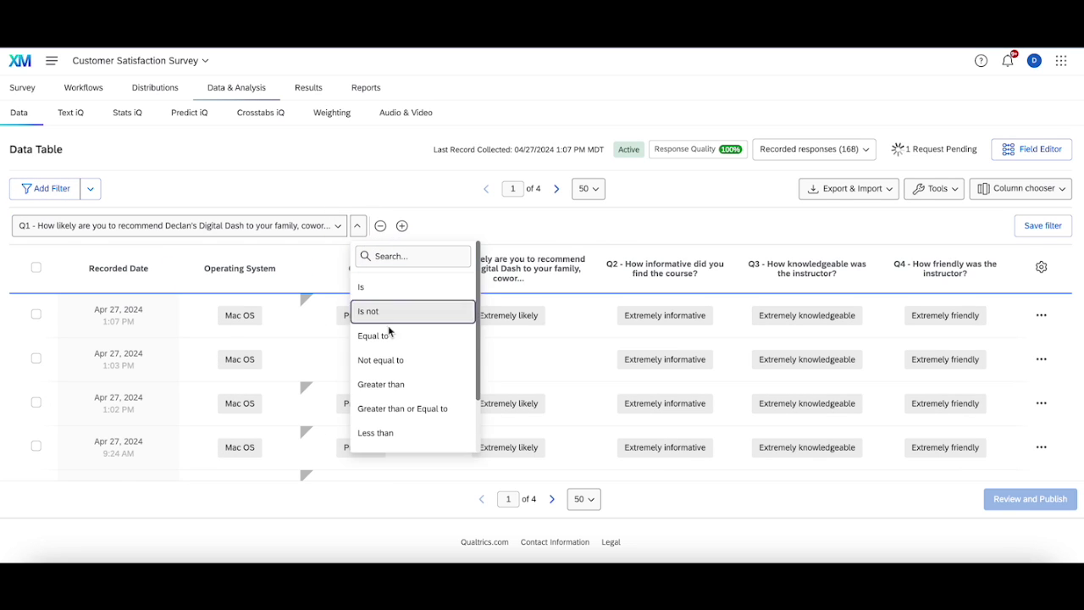
pyautogui.click(380, 287)
pyautogui.click(391, 225)
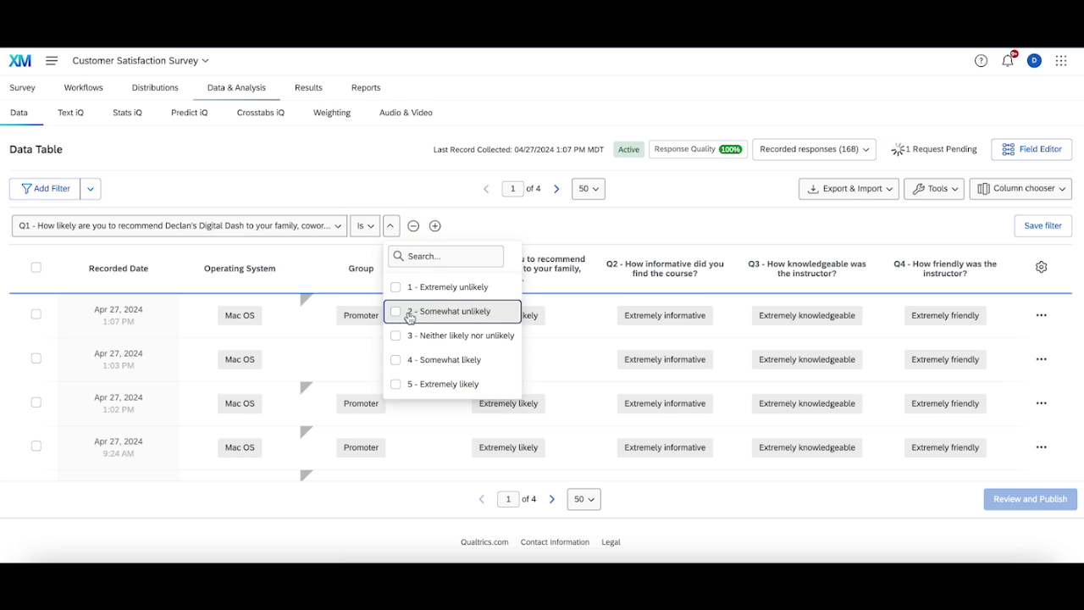
pyautogui.click(412, 311)
pyautogui.click(426, 286)
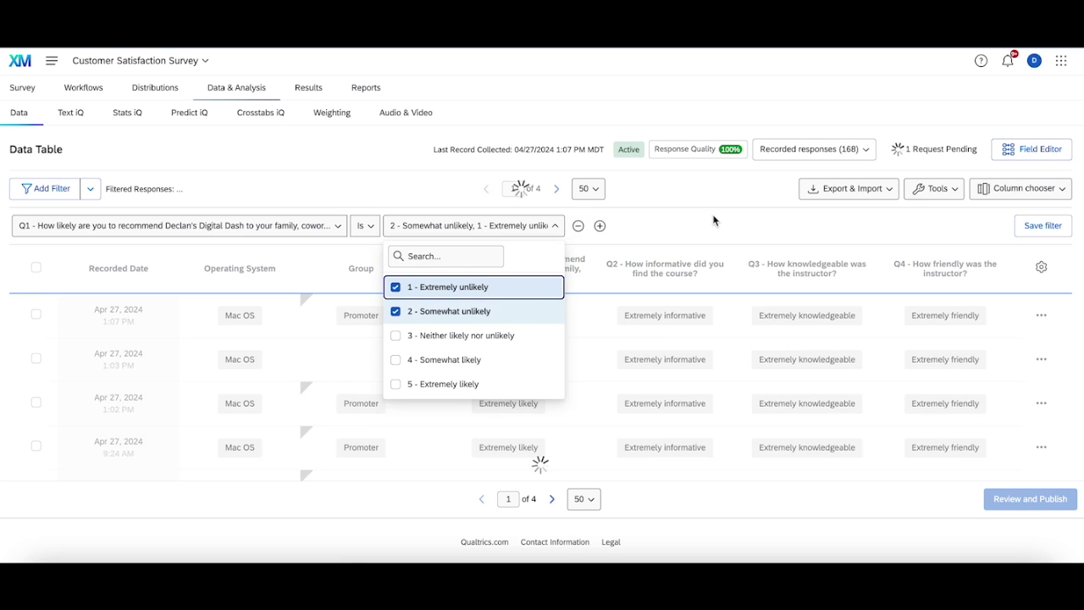
pyautogui.click(302, 188)
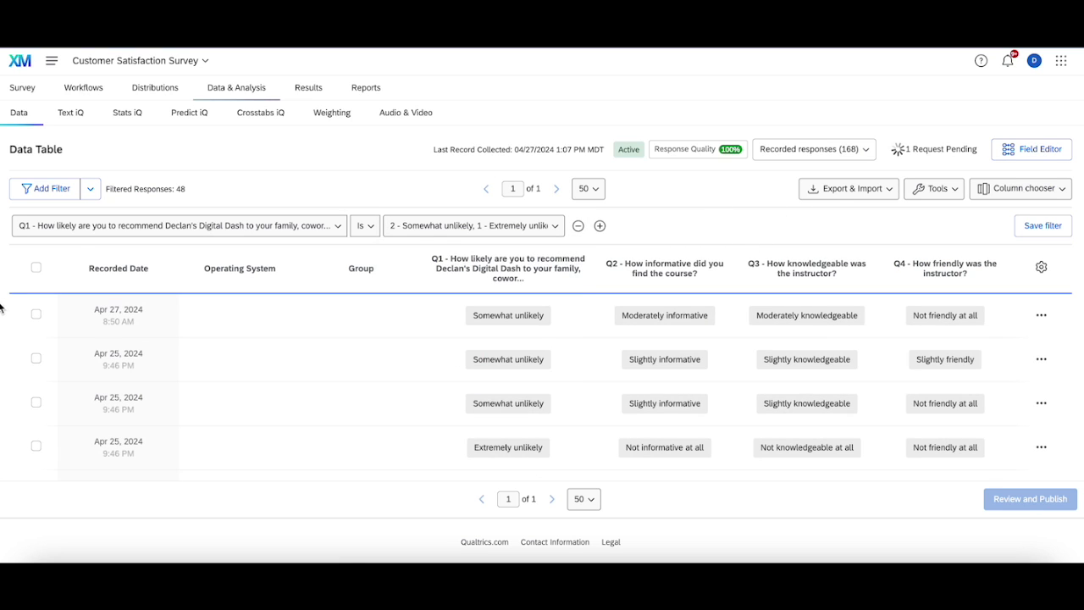
# Select all 48 filtered responses and bulk-update their Group field to Detractor
pyautogui.click(36, 267)
pyautogui.click(218, 225)
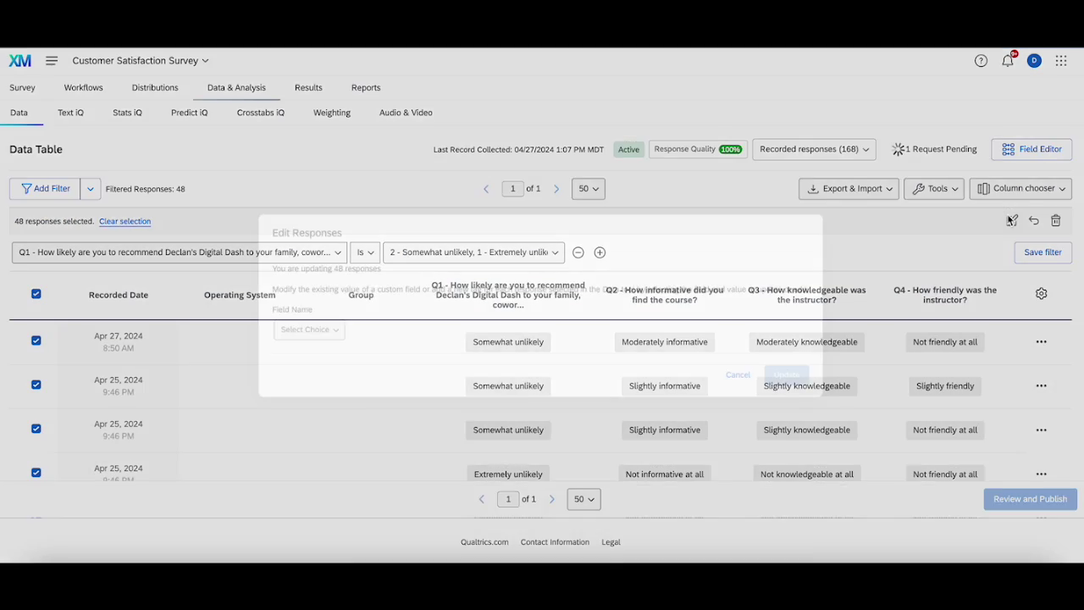
pyautogui.click(1012, 221)
pyautogui.click(288, 331)
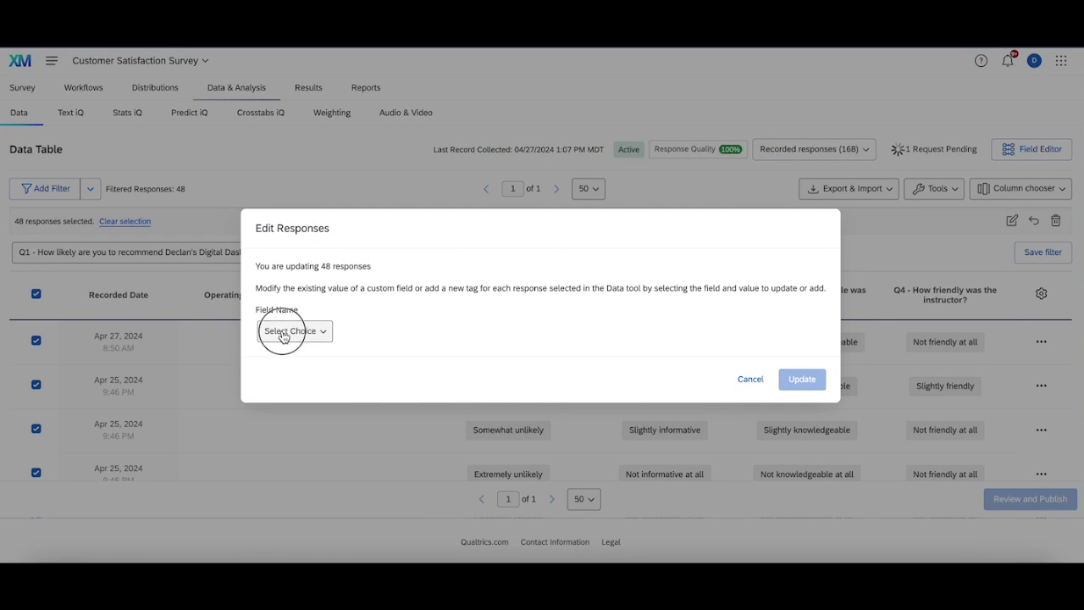
pyautogui.moveTo(441, 320)
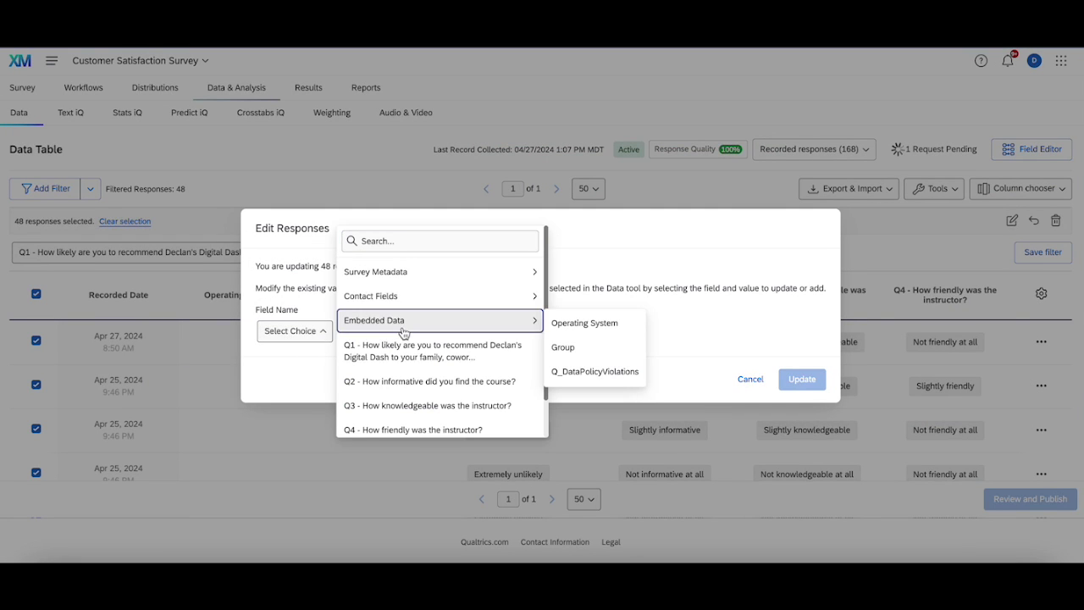
pyautogui.click(588, 348)
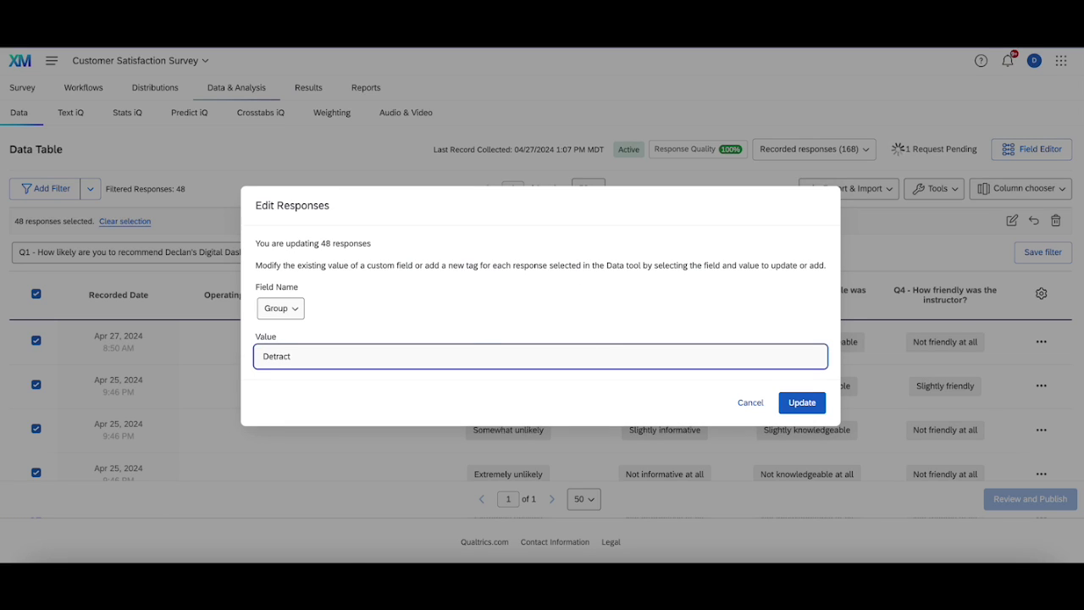
pyautogui.click(785, 402)
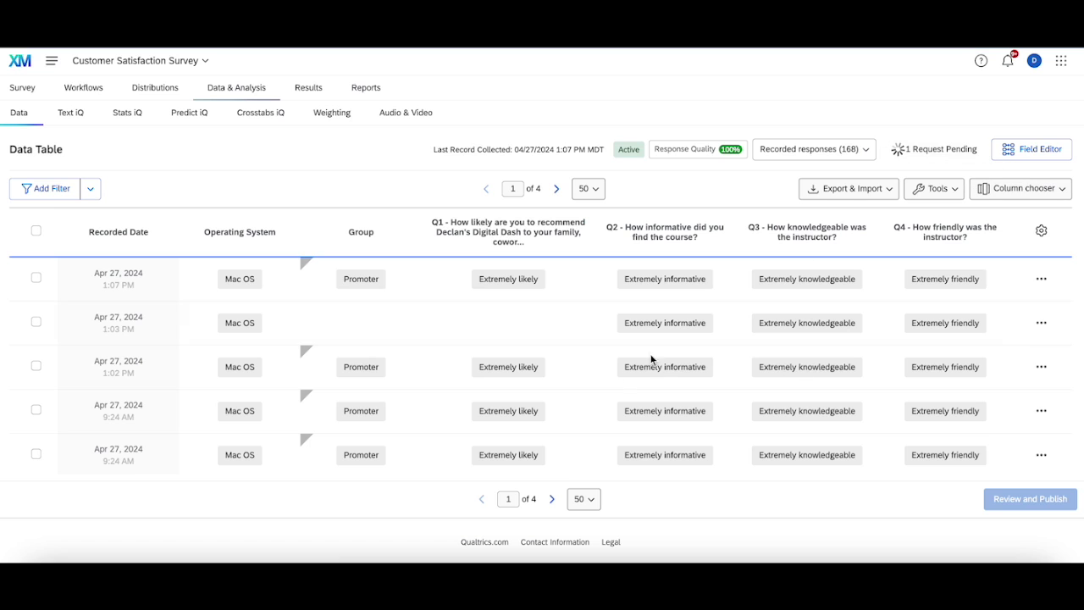
# Scroll through the Data table to confirm Extremely likely rows show Promoter under Group
pyautogui.scroll(-5, 644, 366)
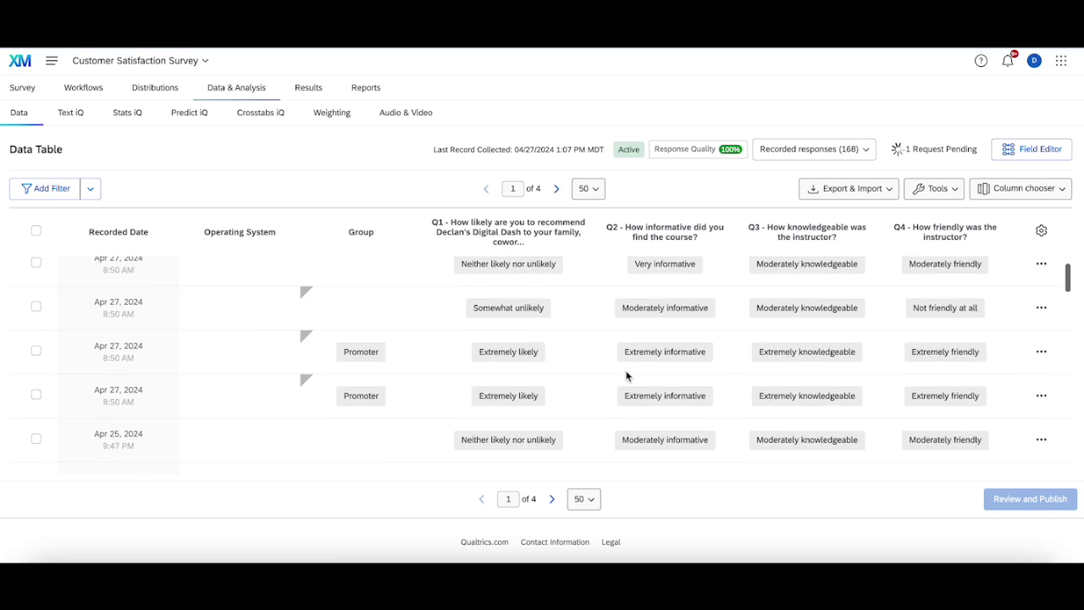
pyautogui.scroll(1, 627, 375)
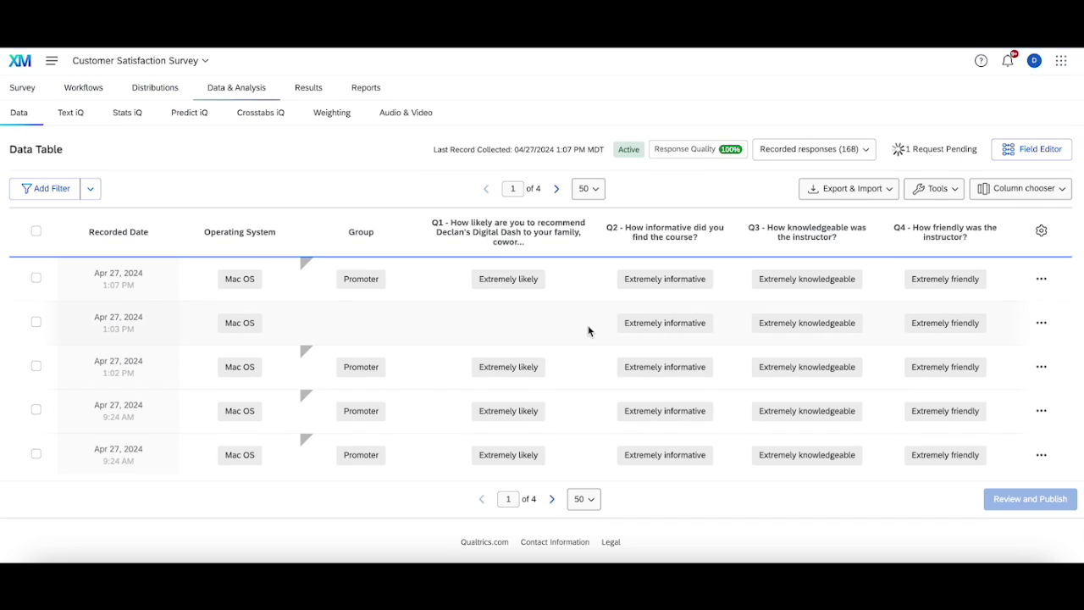
pyautogui.scroll(-10, 574, 341)
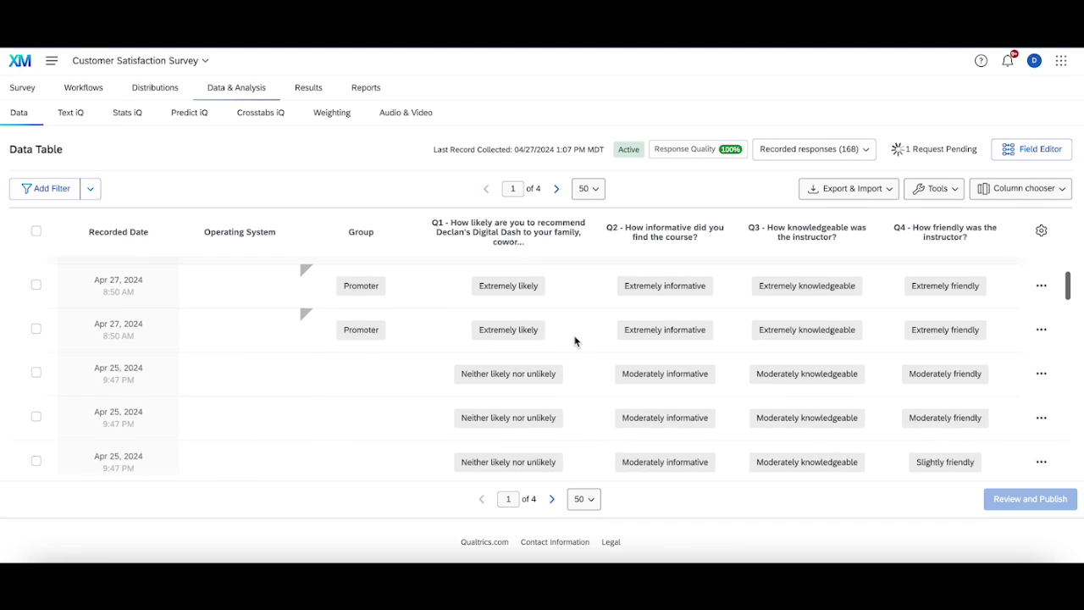
pyautogui.scroll(-2, 574, 340)
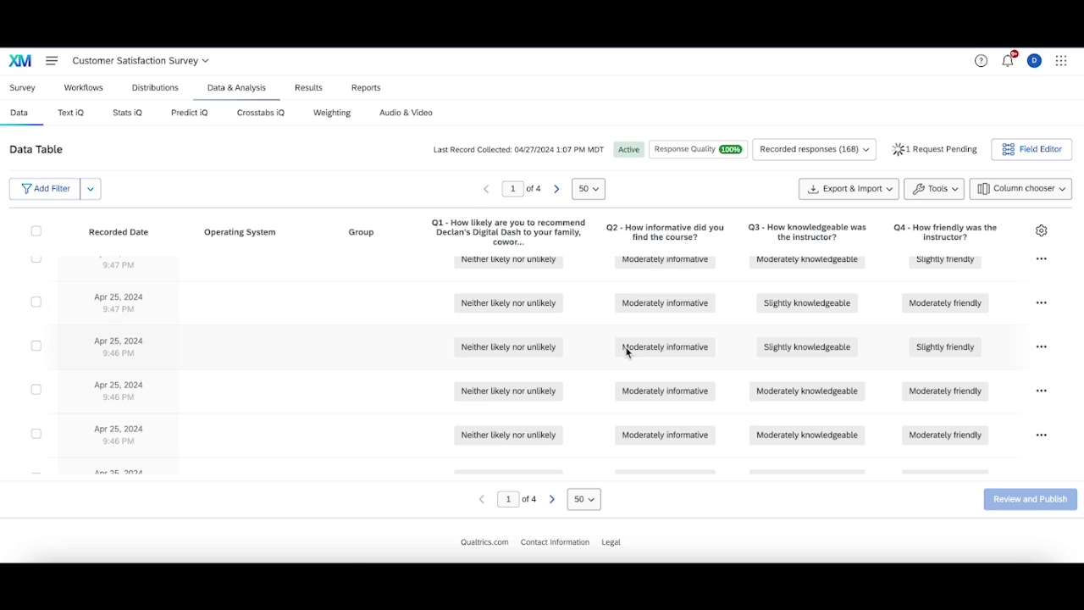
pyautogui.scroll(5, 627, 351)
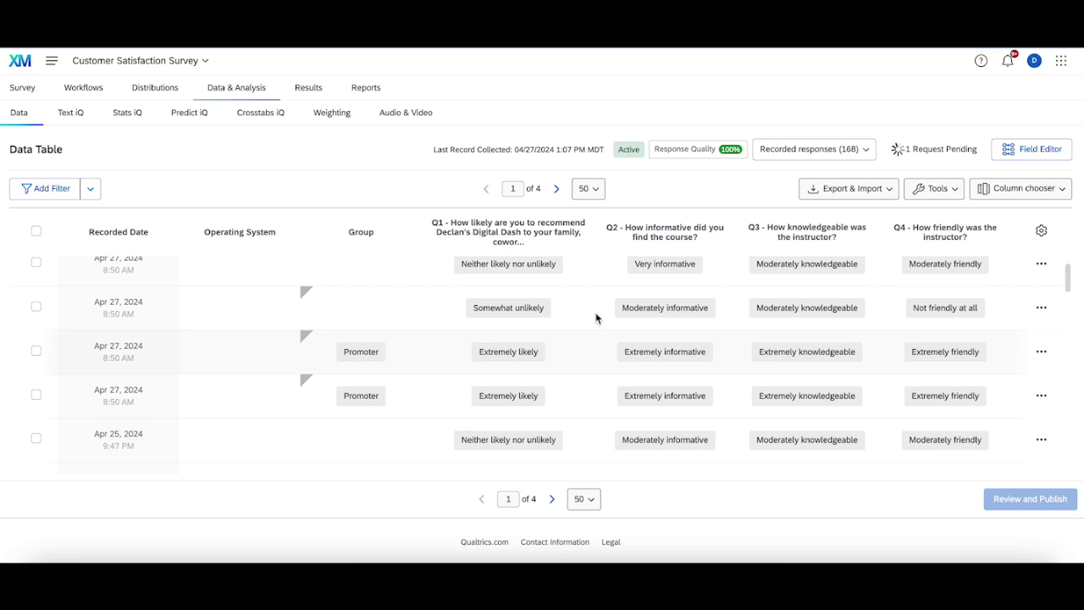
pyautogui.scroll(1, 506, 312)
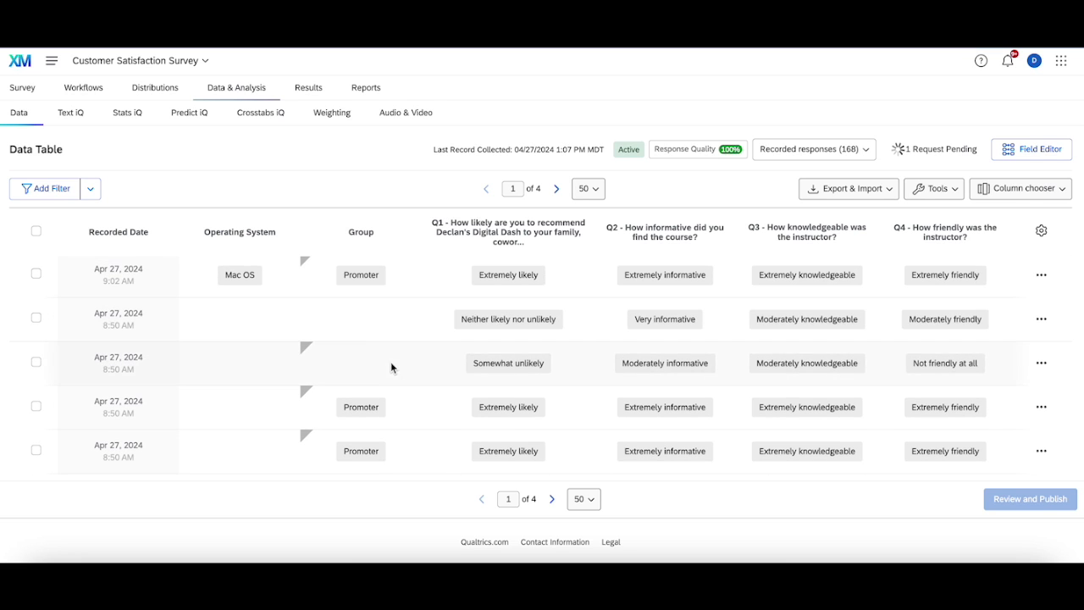
pyautogui.scroll(-5, 404, 406)
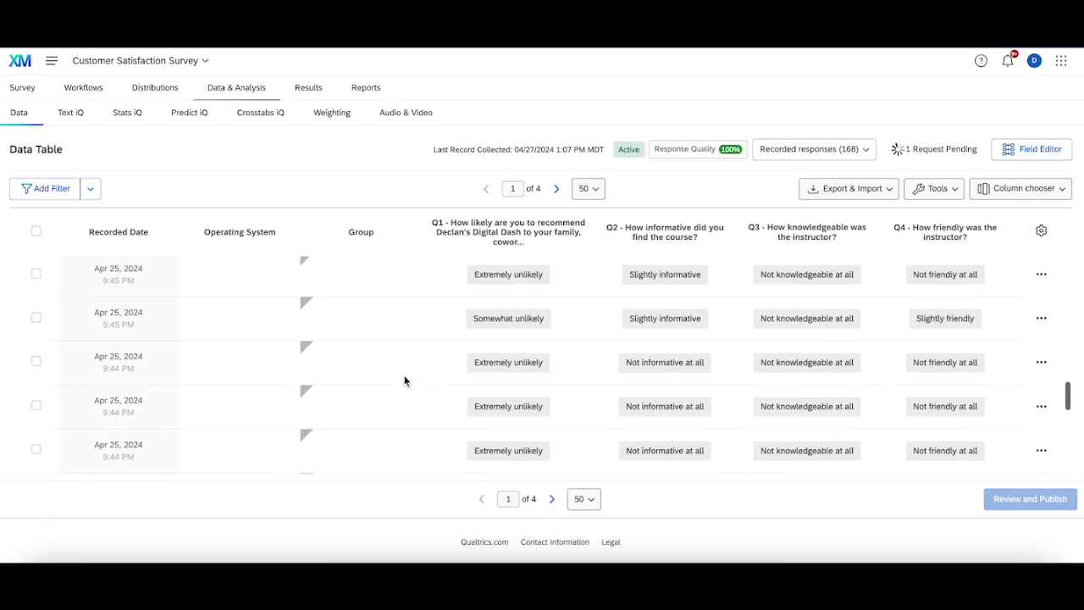
pyautogui.scroll(-5, 404, 382)
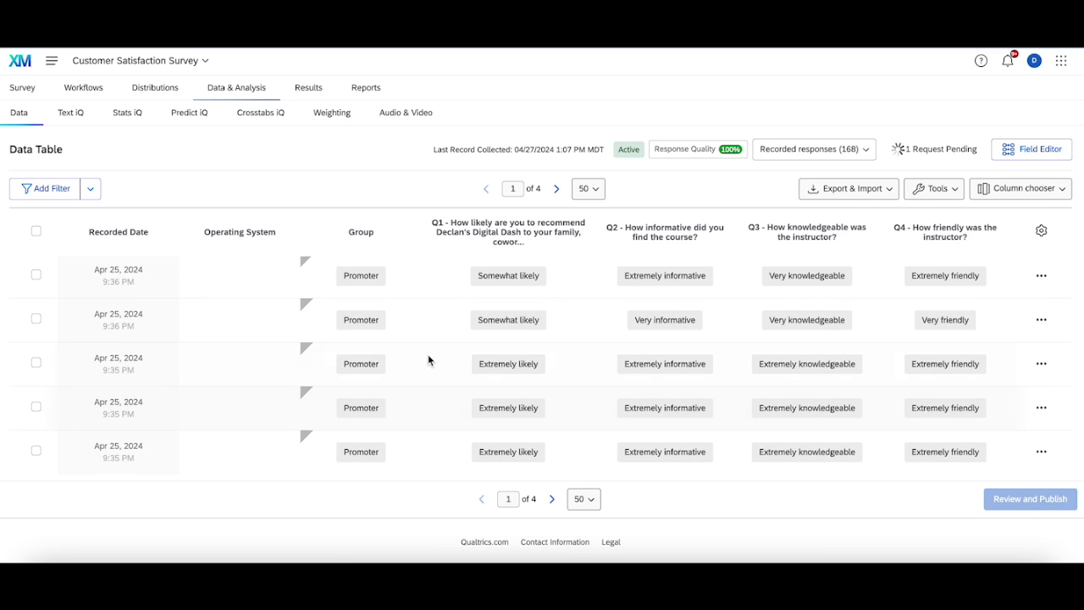
pyautogui.scroll(5, 364, 396)
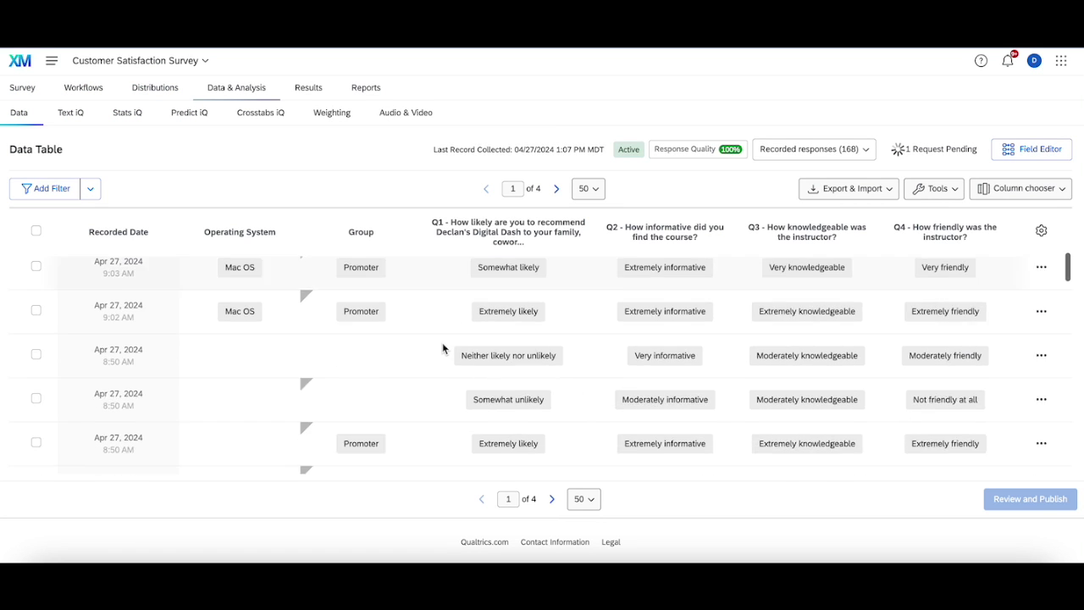
pyautogui.scroll(5, 442, 346)
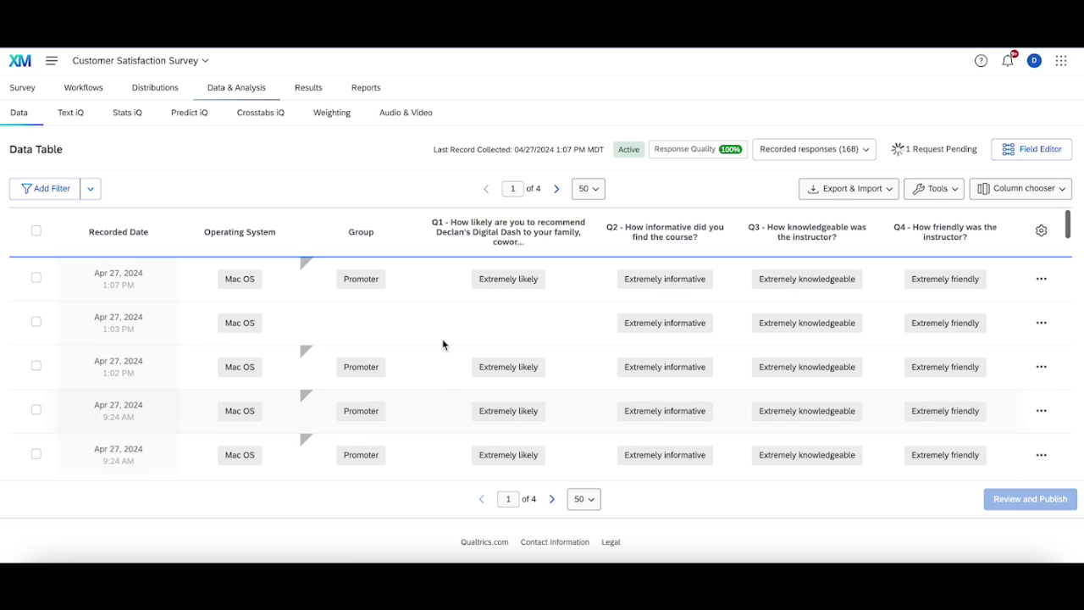
pyautogui.scroll(-4, 381, 331)
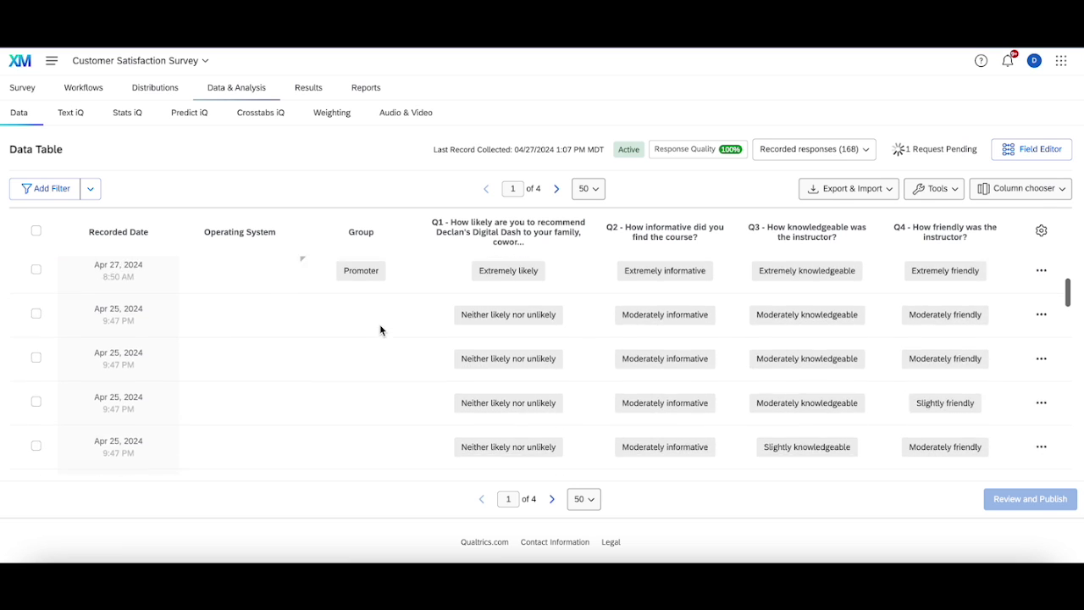
pyautogui.scroll(-5, 365, 339)
pyautogui.click(305, 384)
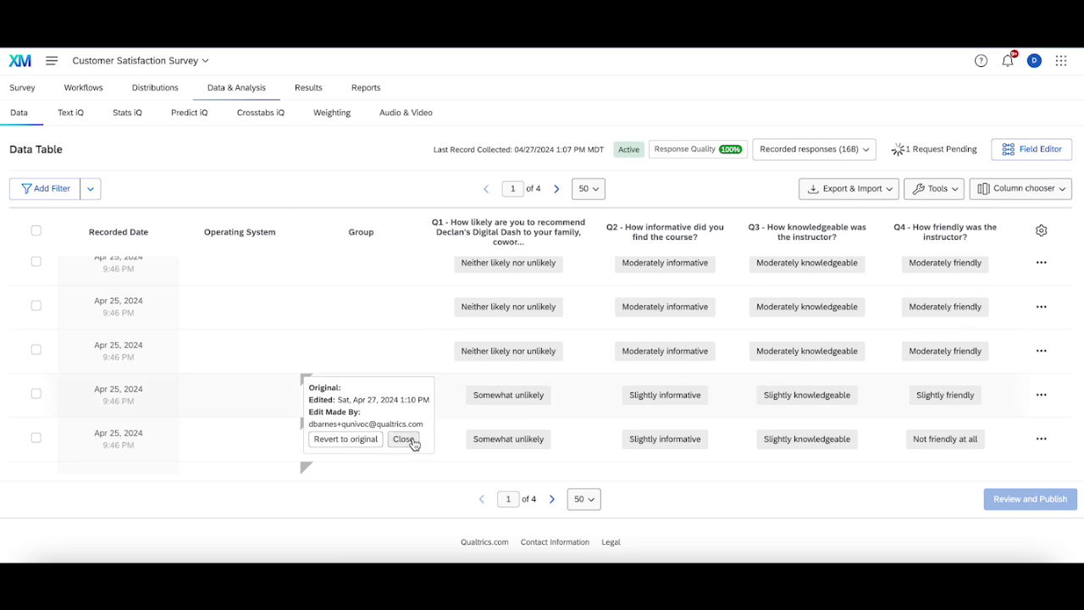
pyautogui.click(410, 440)
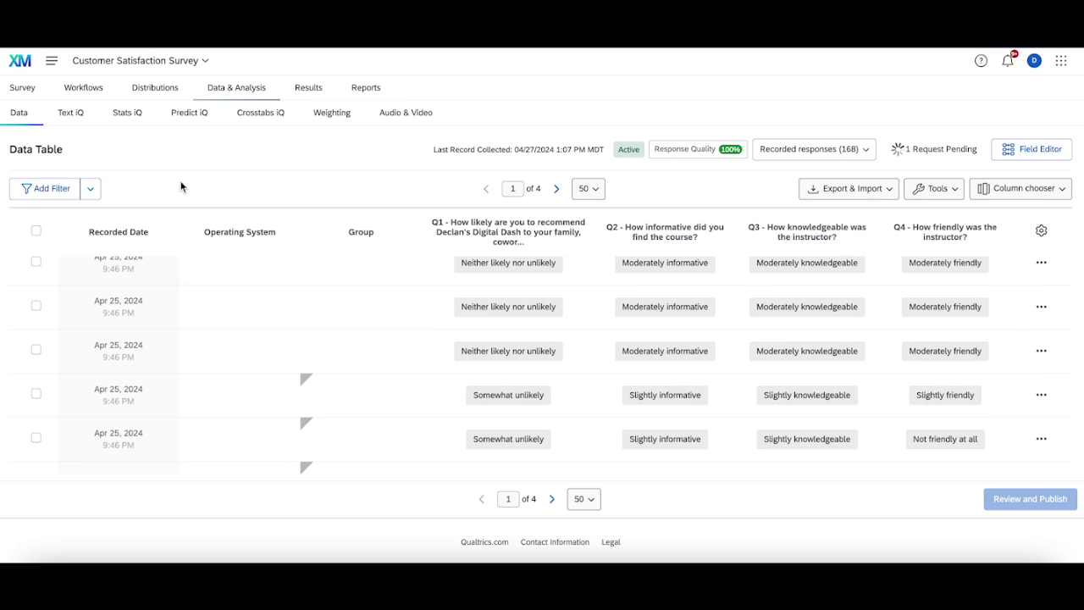
pyautogui.click(51, 188)
pyautogui.click(51, 225)
pyautogui.moveTo(105, 343)
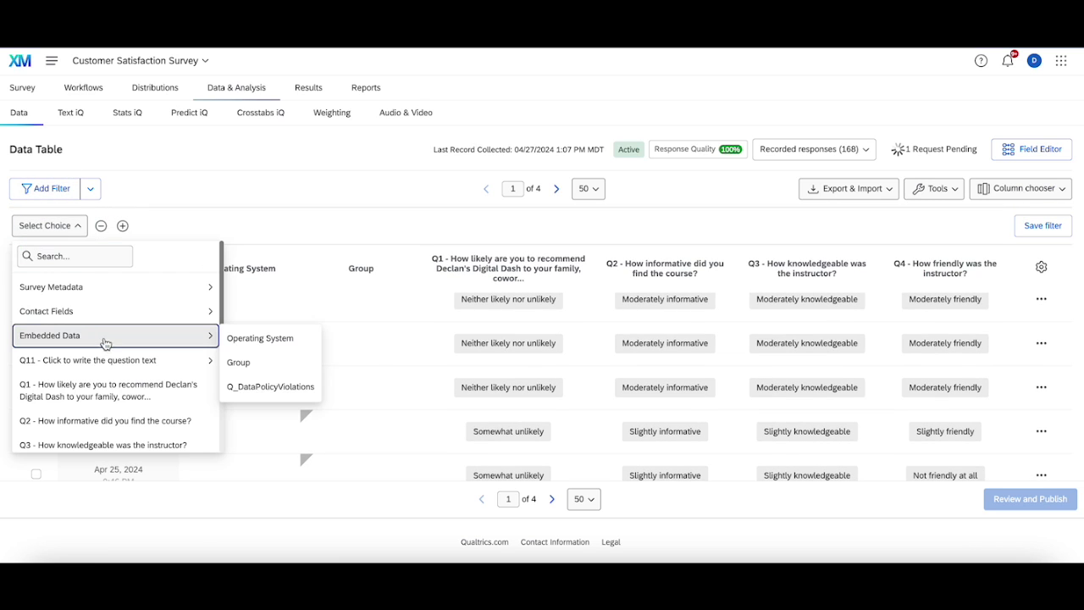
pyautogui.click(236, 362)
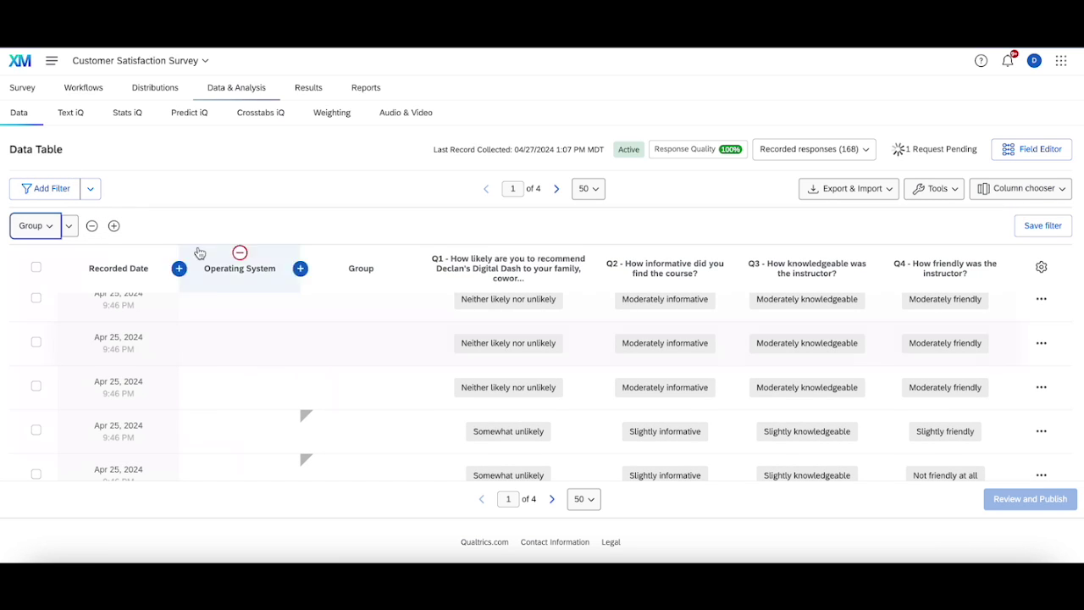
pyautogui.click(69, 225)
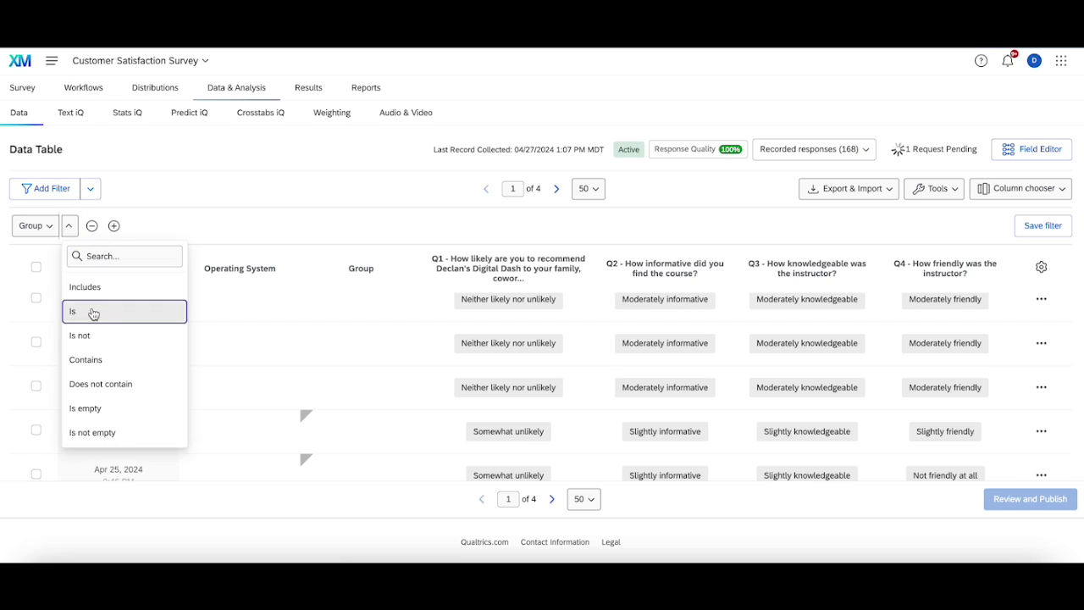
pyautogui.click(92, 312)
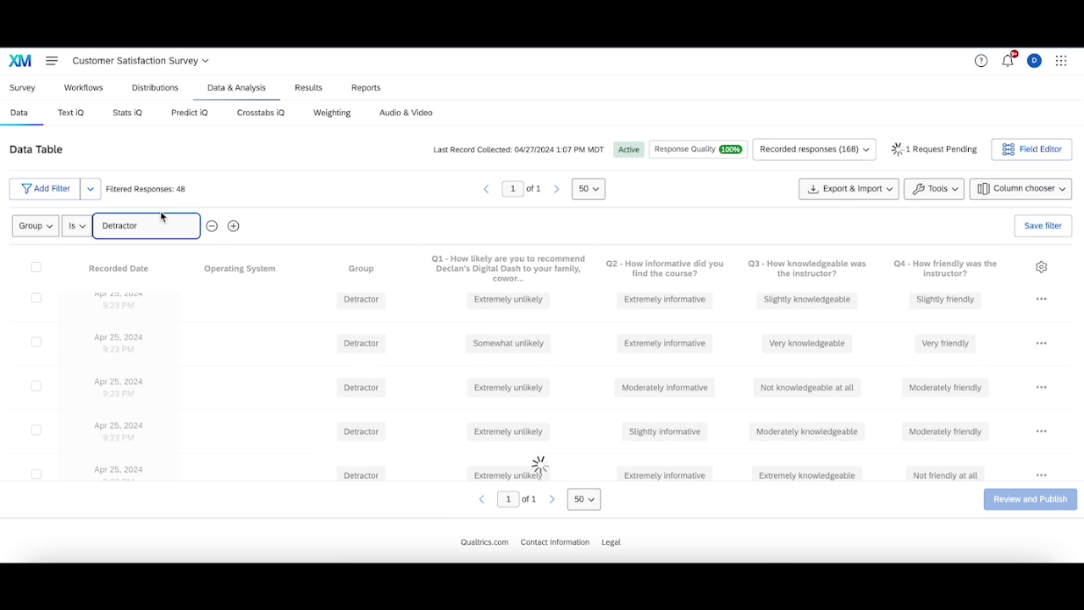
pyautogui.scroll(5, 377, 288)
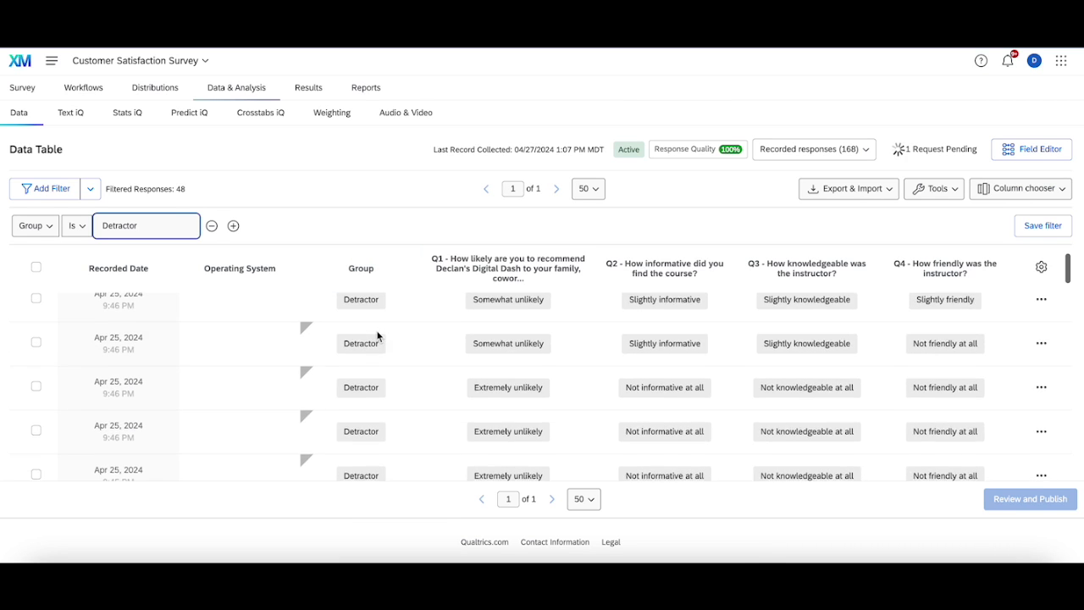
pyautogui.scroll(-3, 432, 381)
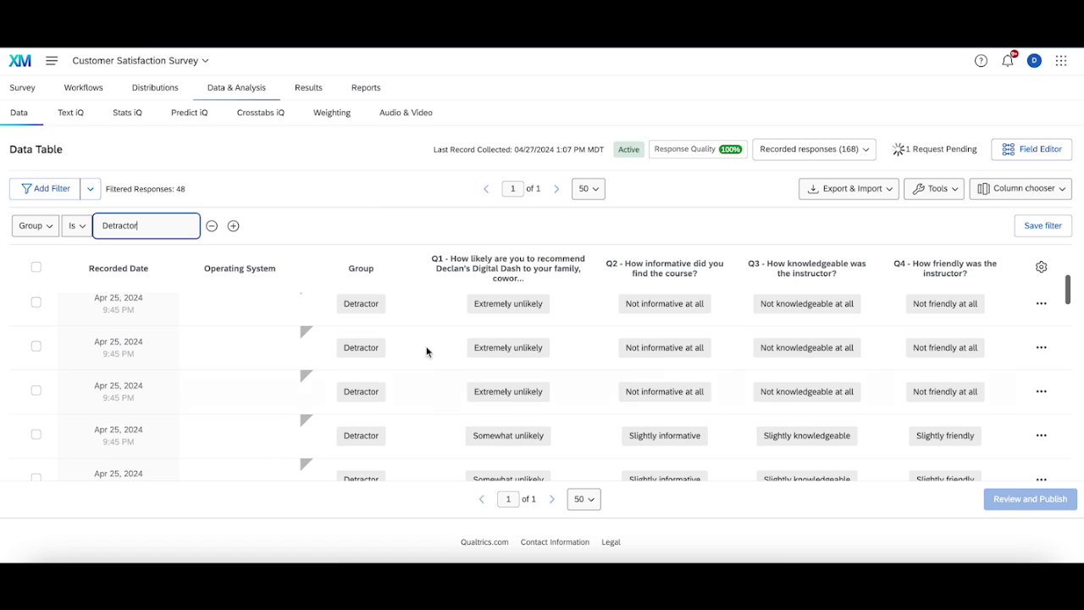
pyautogui.click(212, 226)
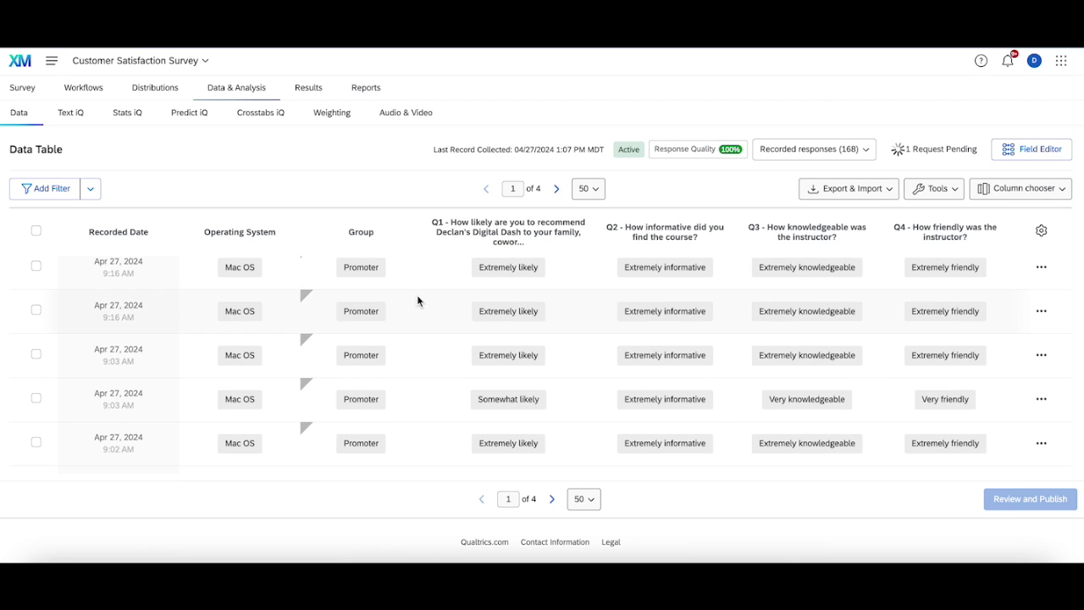
pyautogui.scroll(-5, 390, 395)
pyautogui.scroll(2, 322, 356)
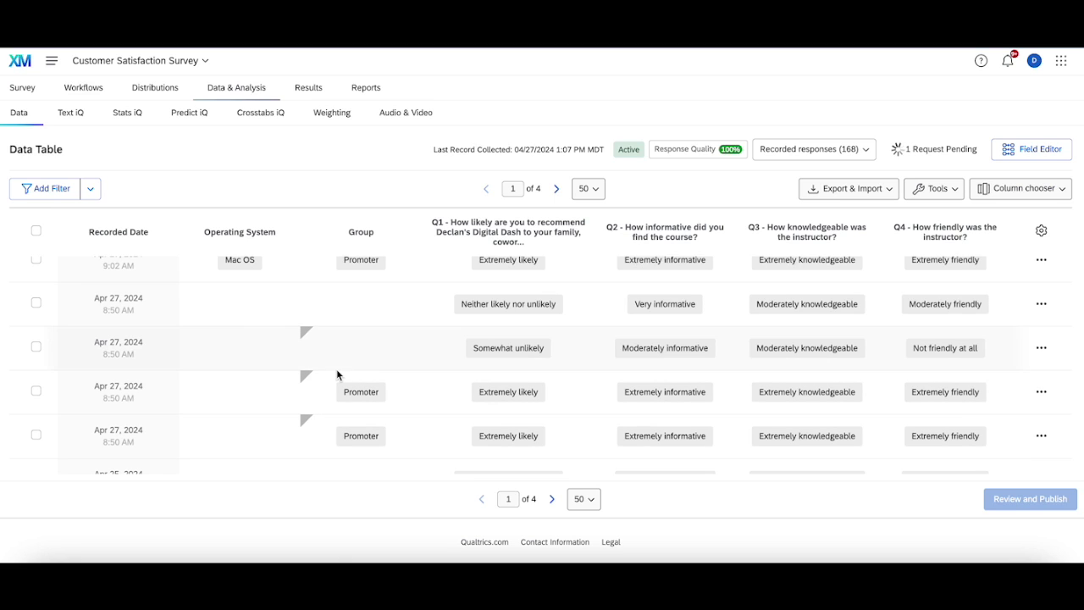
pyautogui.click(24, 91)
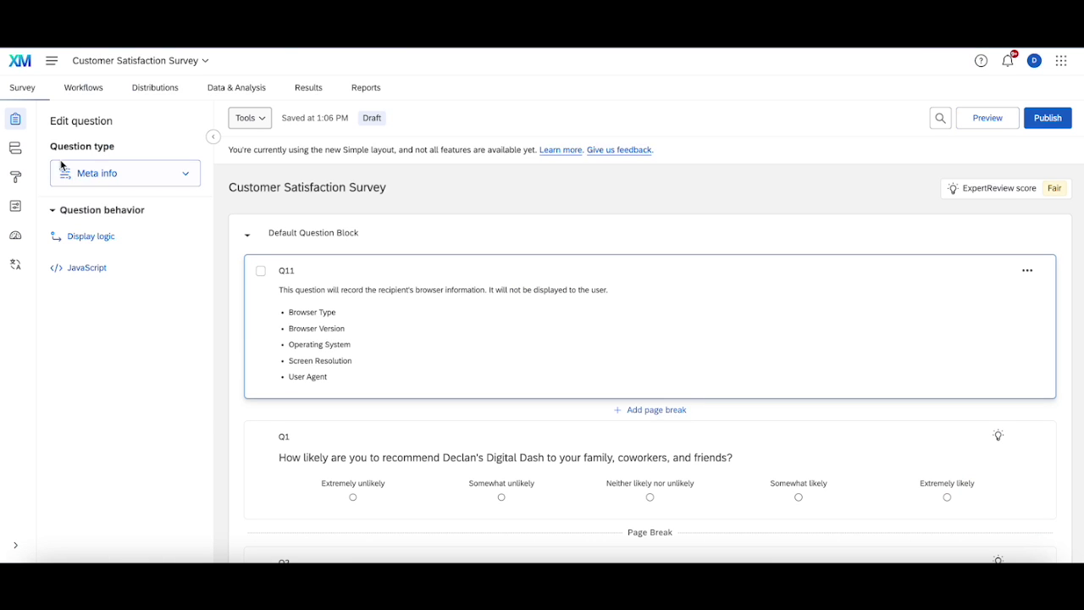
# Review the Promoter and Detractor branches in the survey flow
pyautogui.click(26, 152)
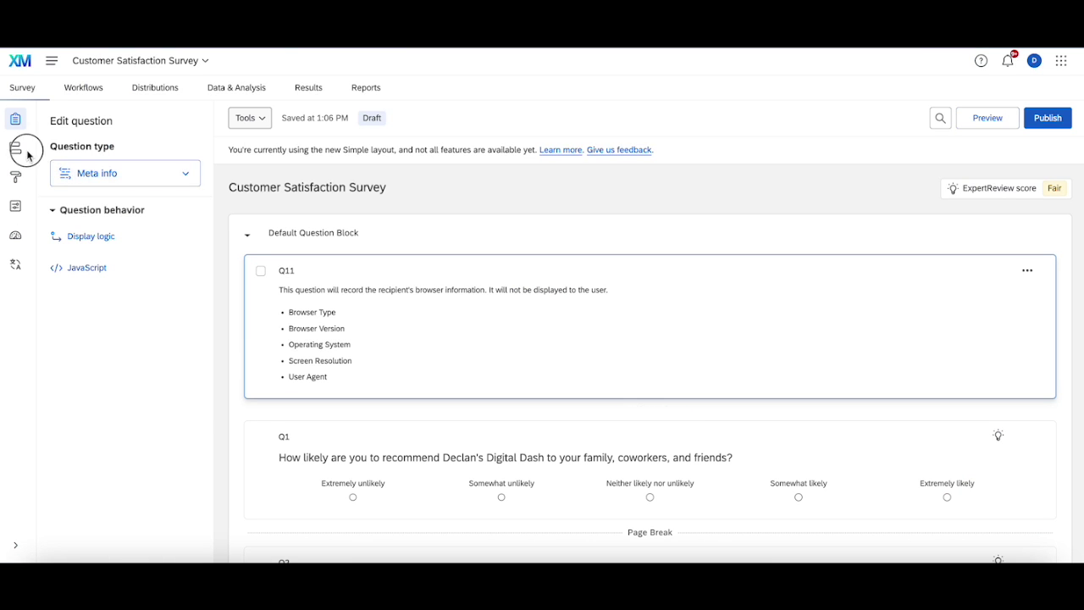
pyautogui.scroll(-2, 424, 431)
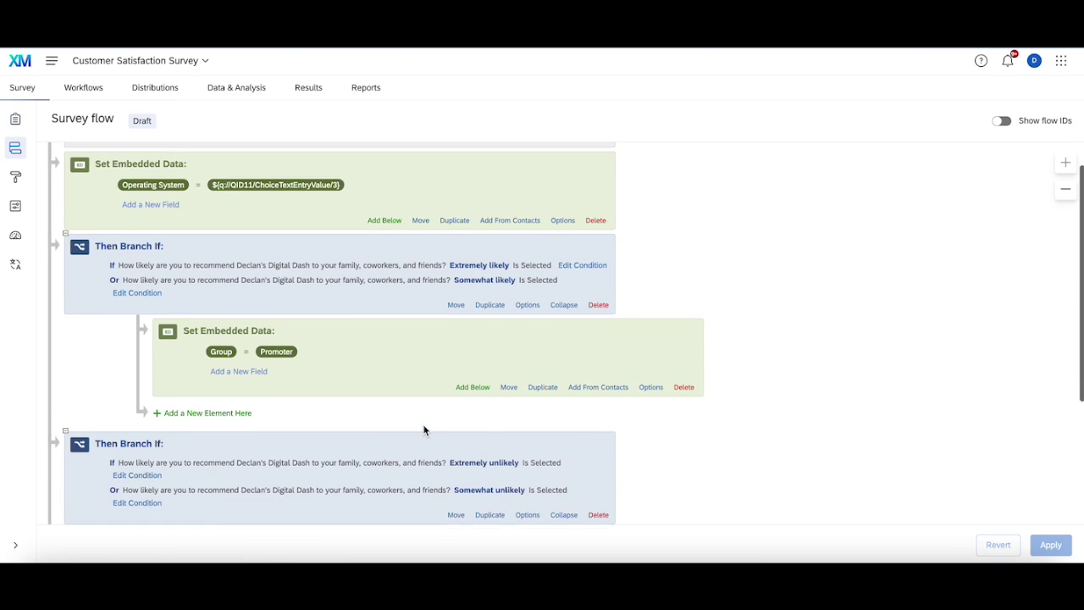
pyautogui.scroll(-1, 424, 430)
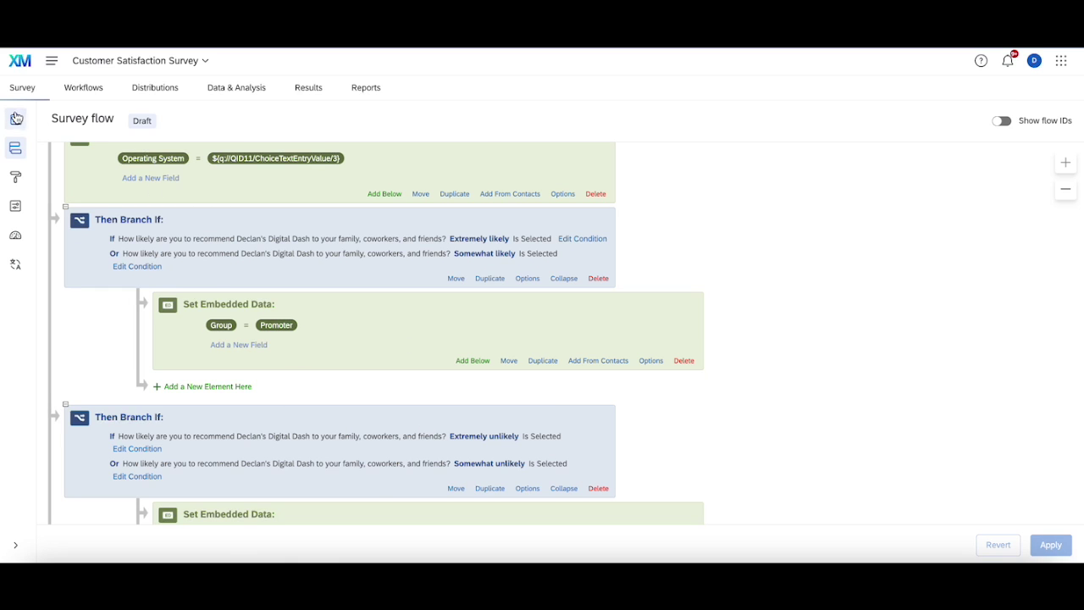
# Publish the Customer Satisfaction Survey from the Builder, then recheck the survey flow
pyautogui.click(15, 118)
pyautogui.click(1047, 118)
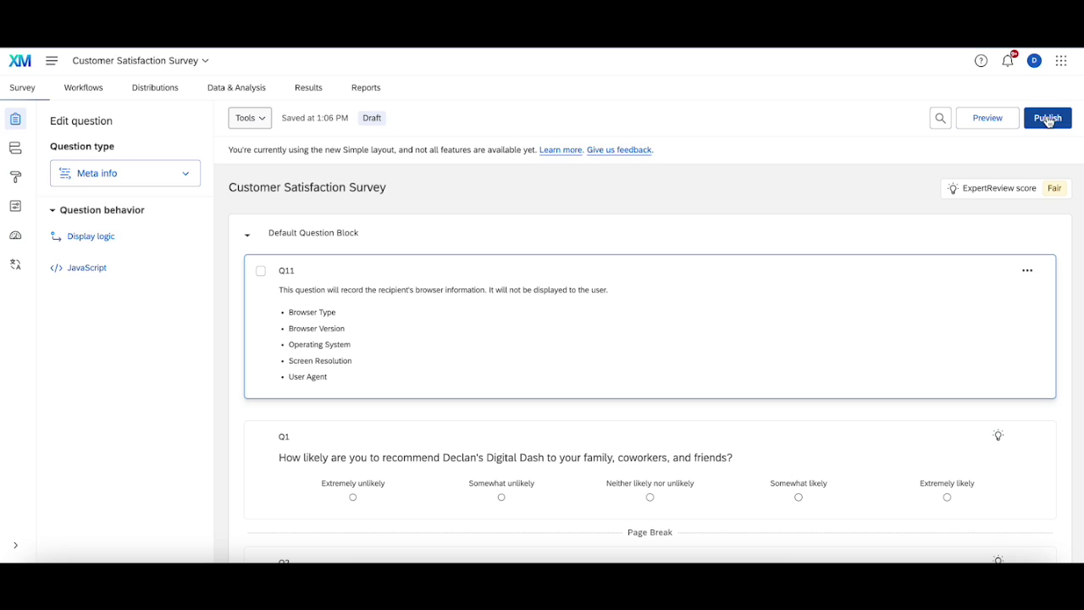
pyautogui.click(714, 492)
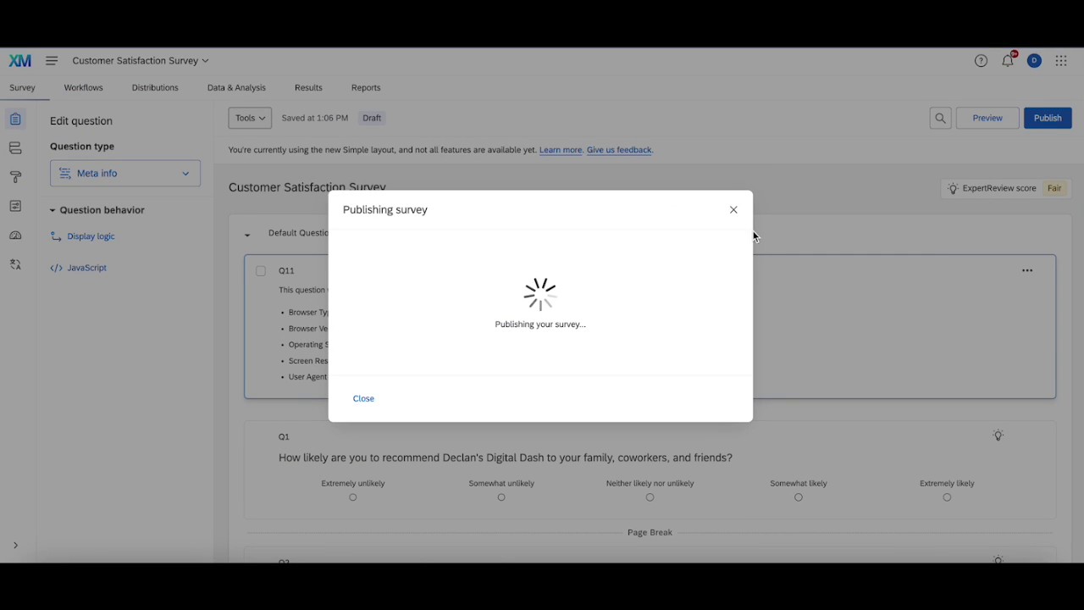
pyautogui.click(735, 212)
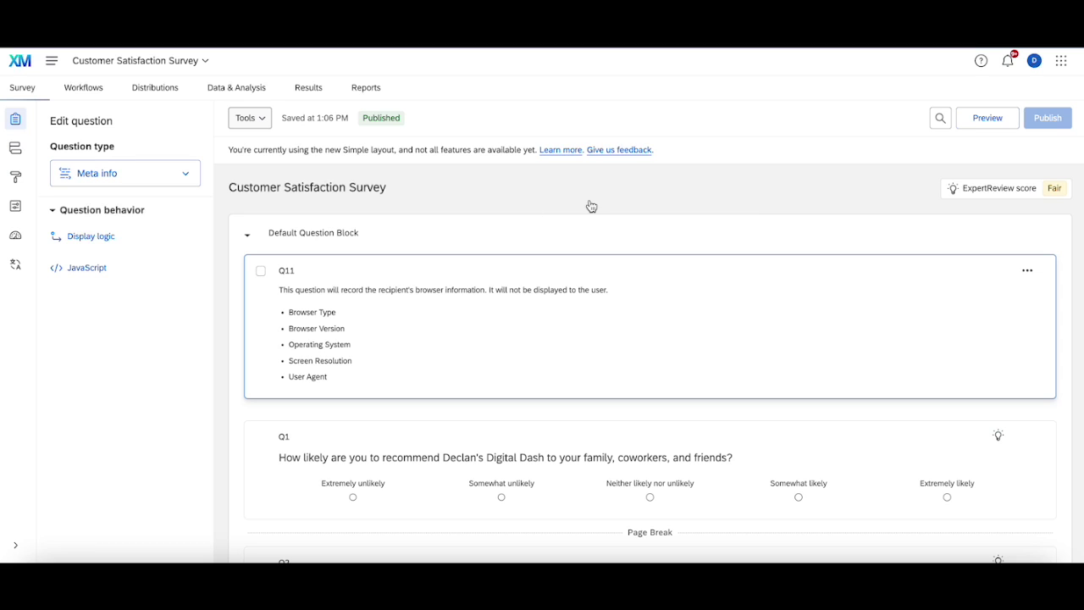
pyautogui.click(15, 149)
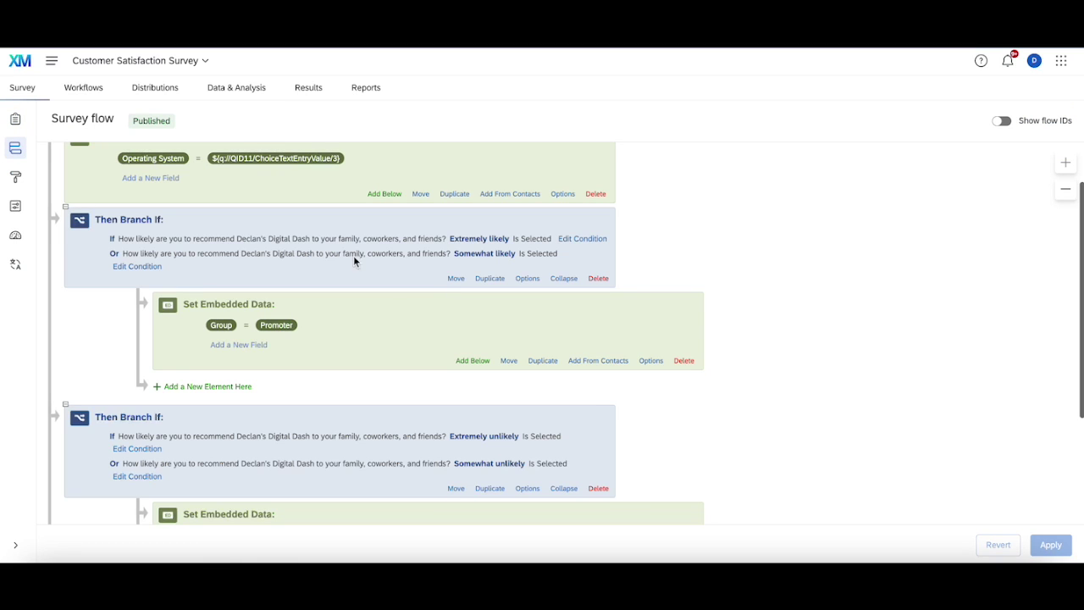
pyautogui.scroll(1, 278, 218)
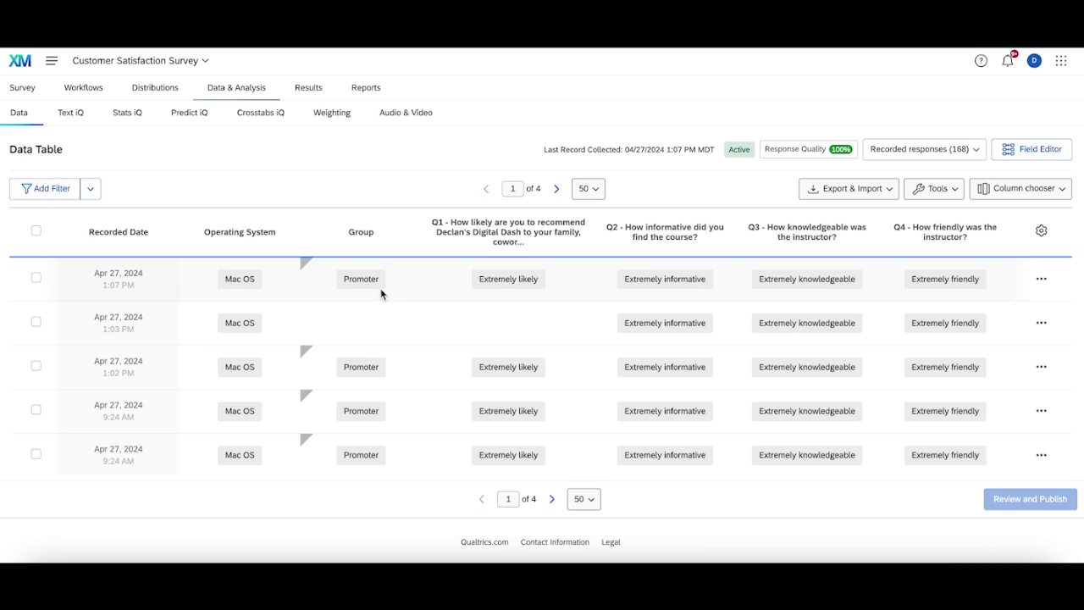
# Select and then clear all responses in the Data table, then return to the Survey tab
pyautogui.click(36, 231)
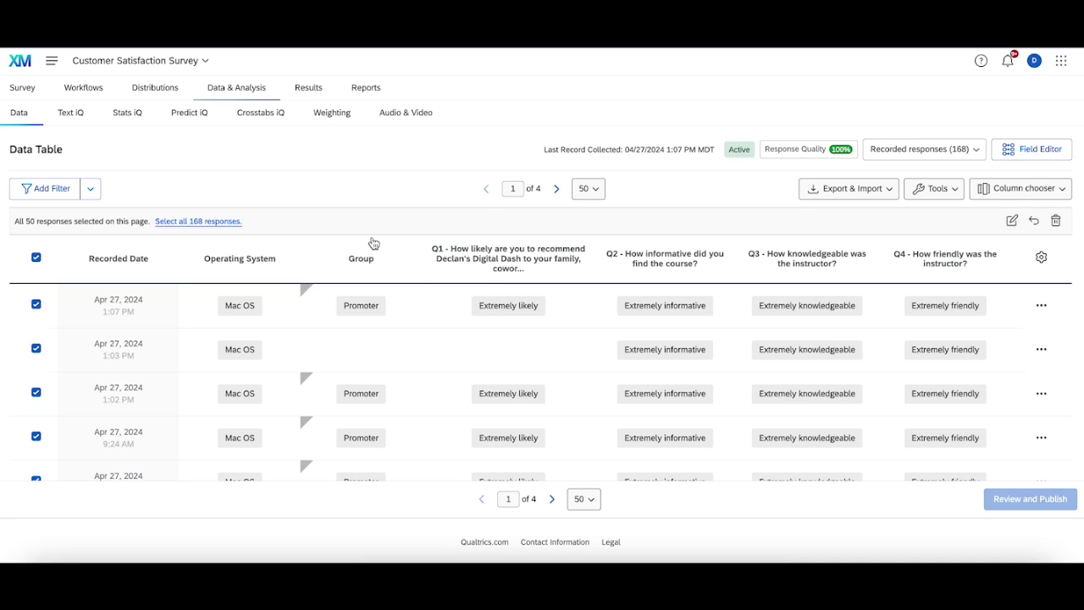
pyautogui.click(37, 259)
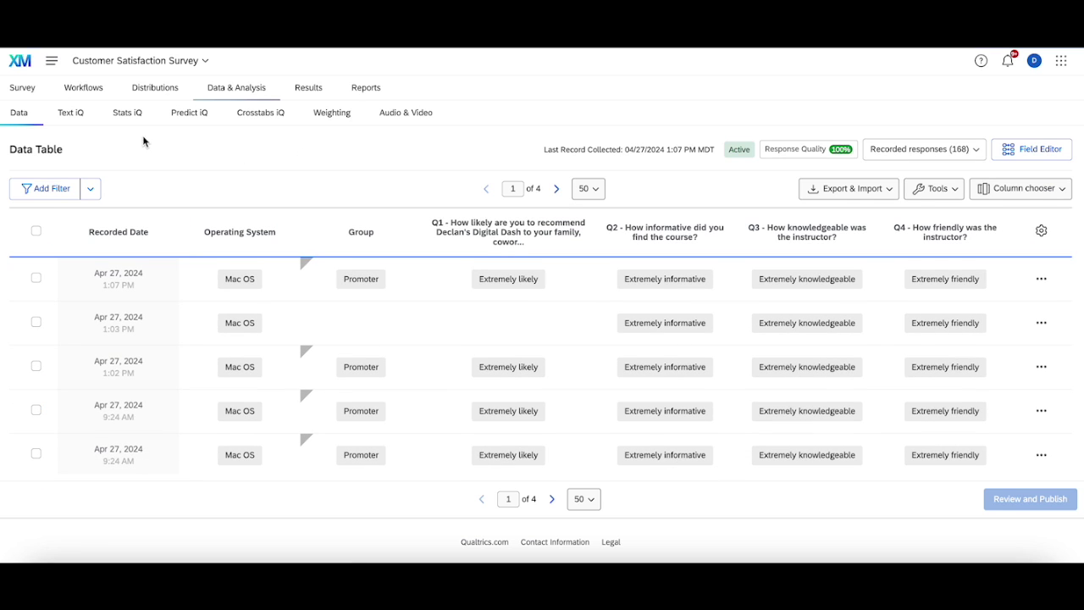
pyautogui.click(20, 88)
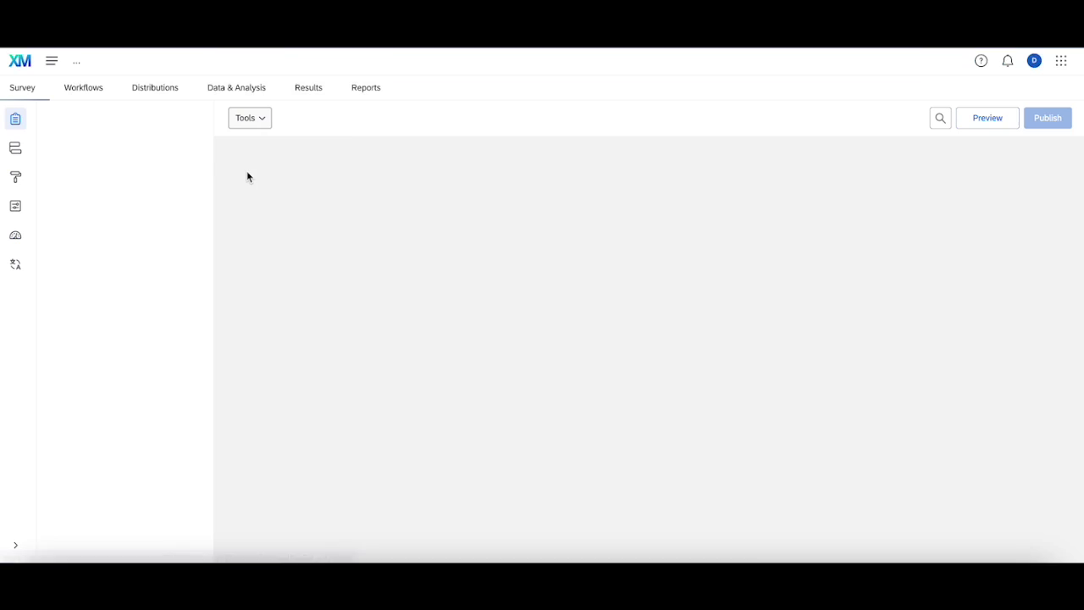